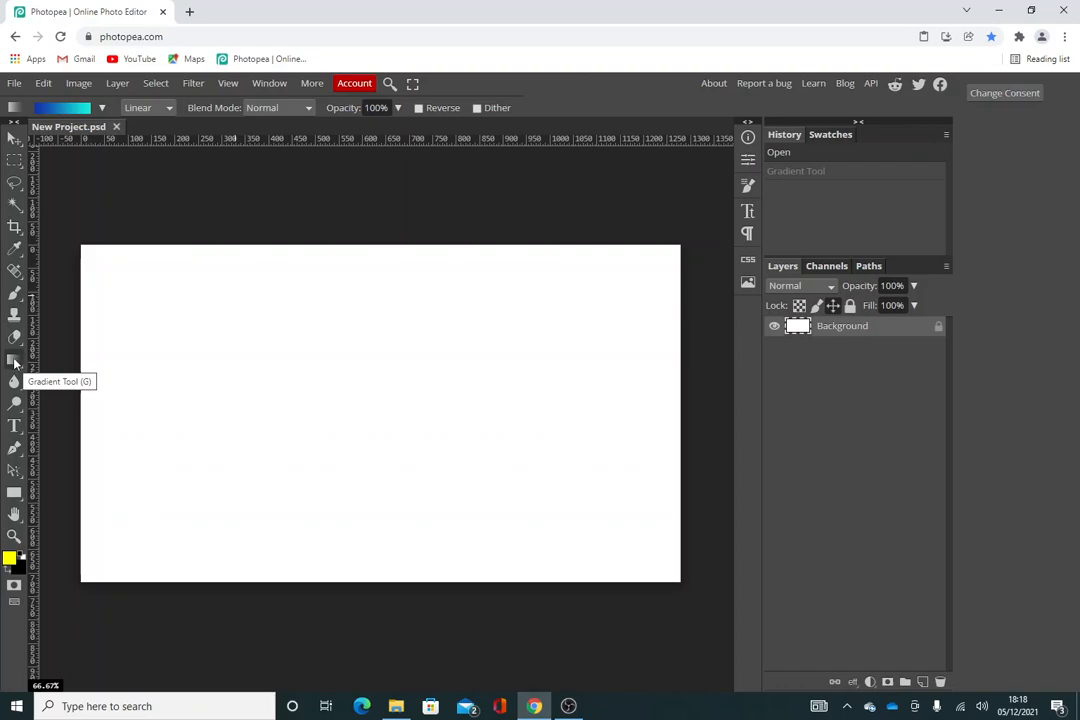
Fill the white canvas with bright green using the Paint Bucket tool.
right_click(14, 360)
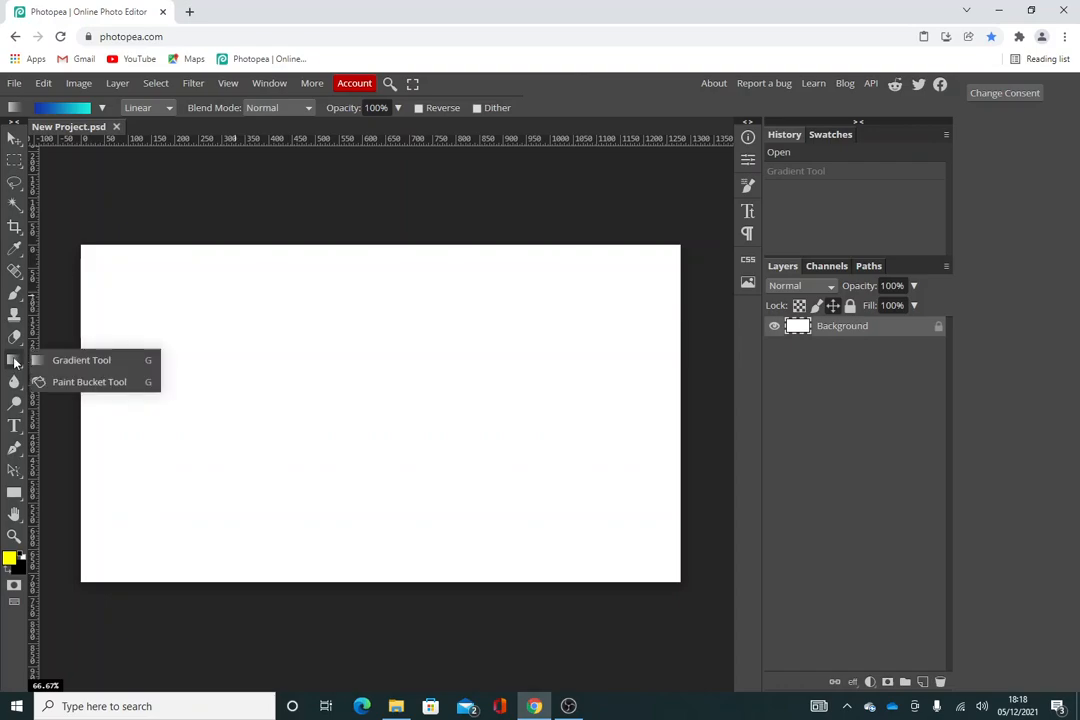
click(88, 382)
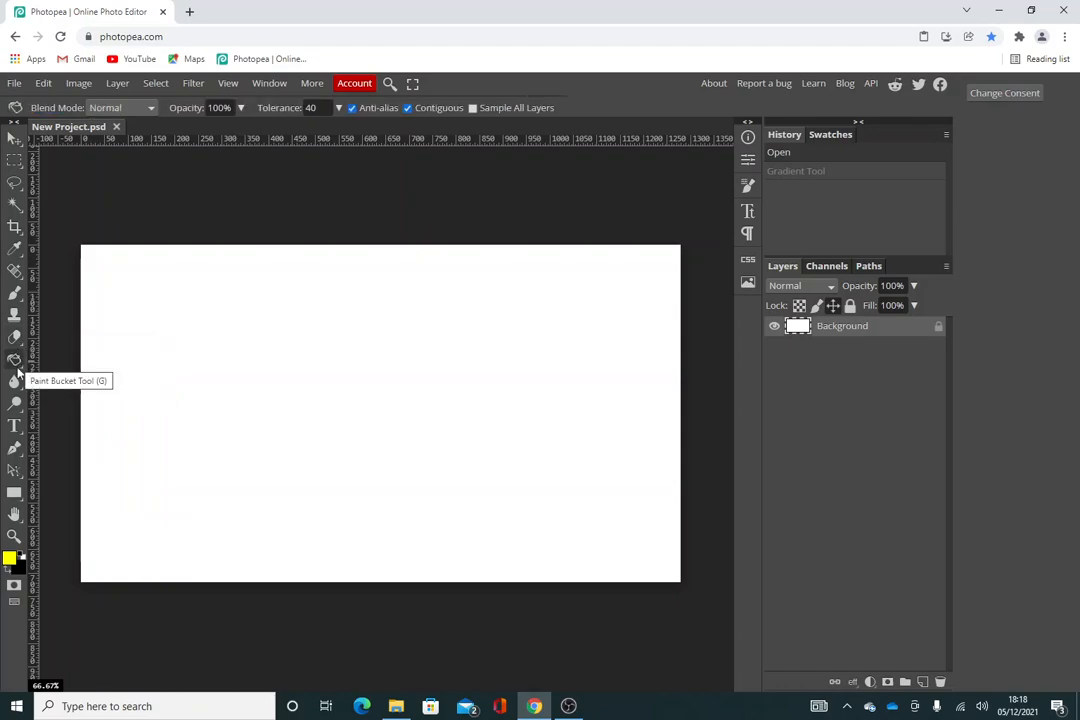
click(11, 560)
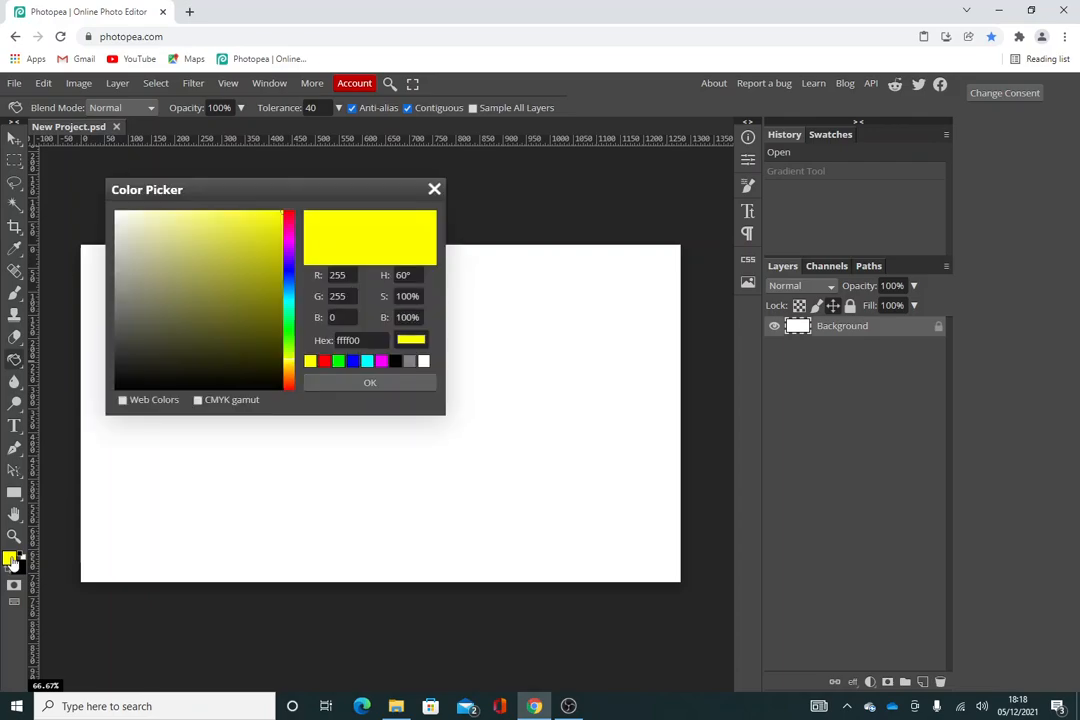
click(290, 331)
click(250, 236)
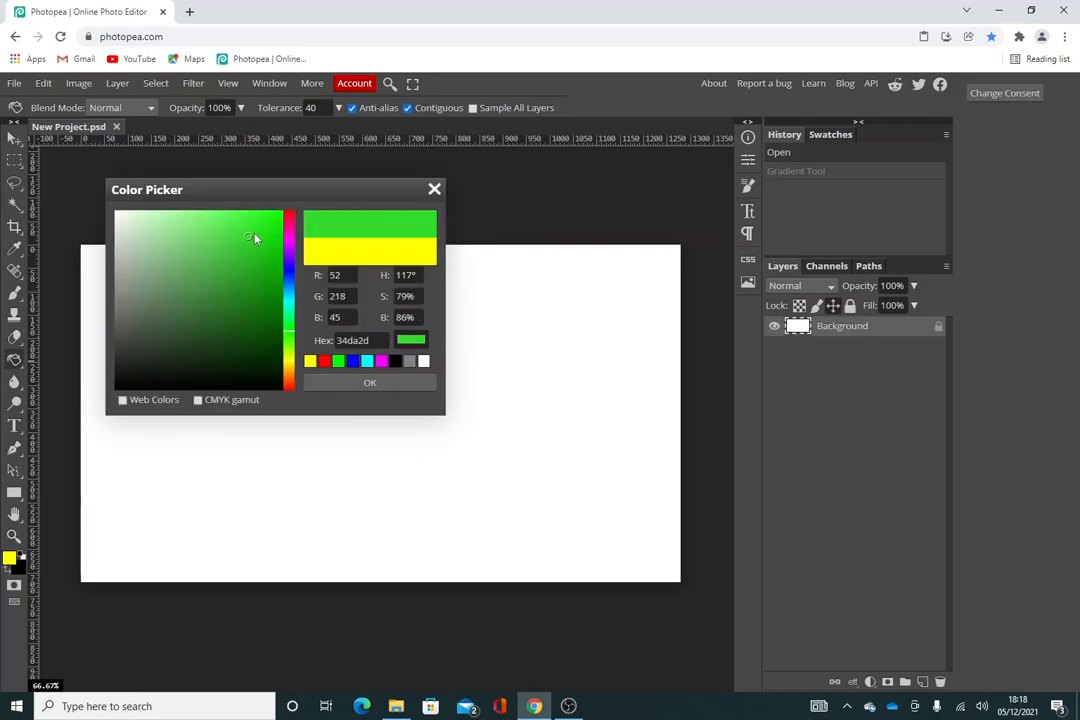
click(369, 384)
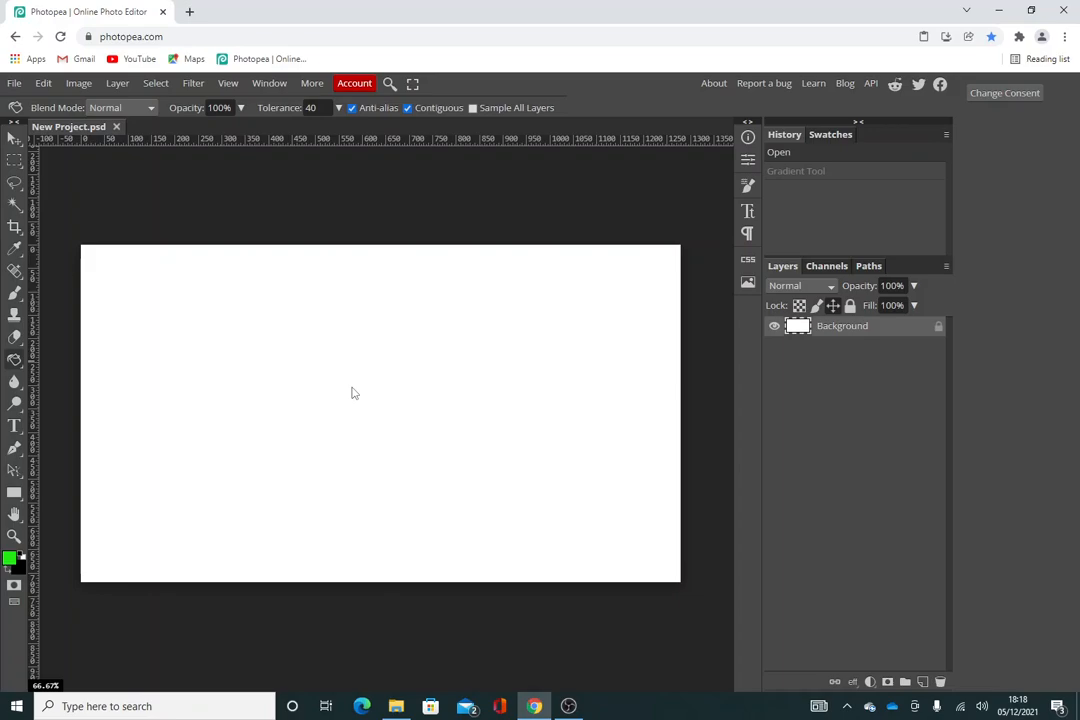
click(352, 393)
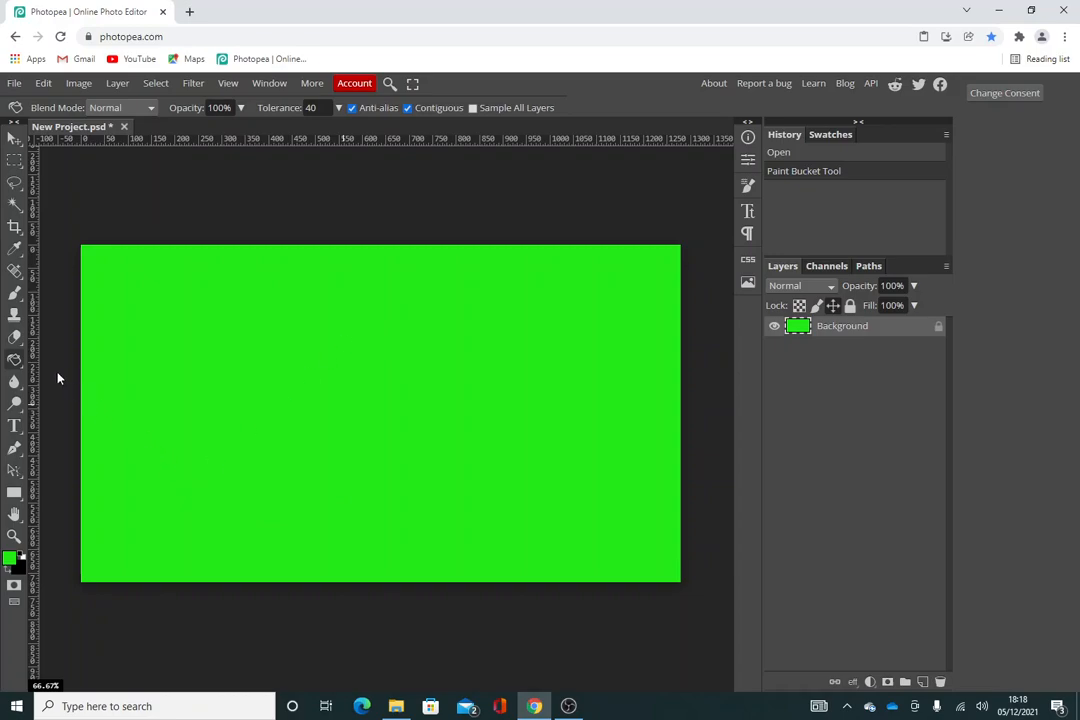
Set up the Gradient tool with a gradient from blue 3a5de1 at the start to a slightly softer turquoise at the end.
right_click(12, 364)
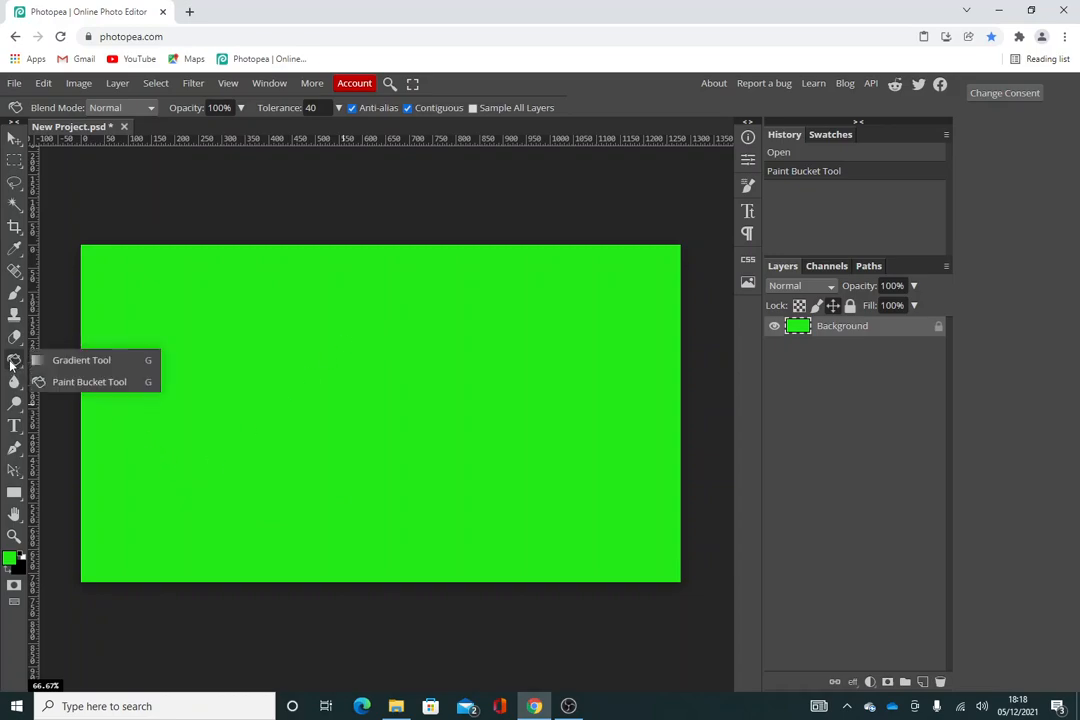
click(73, 362)
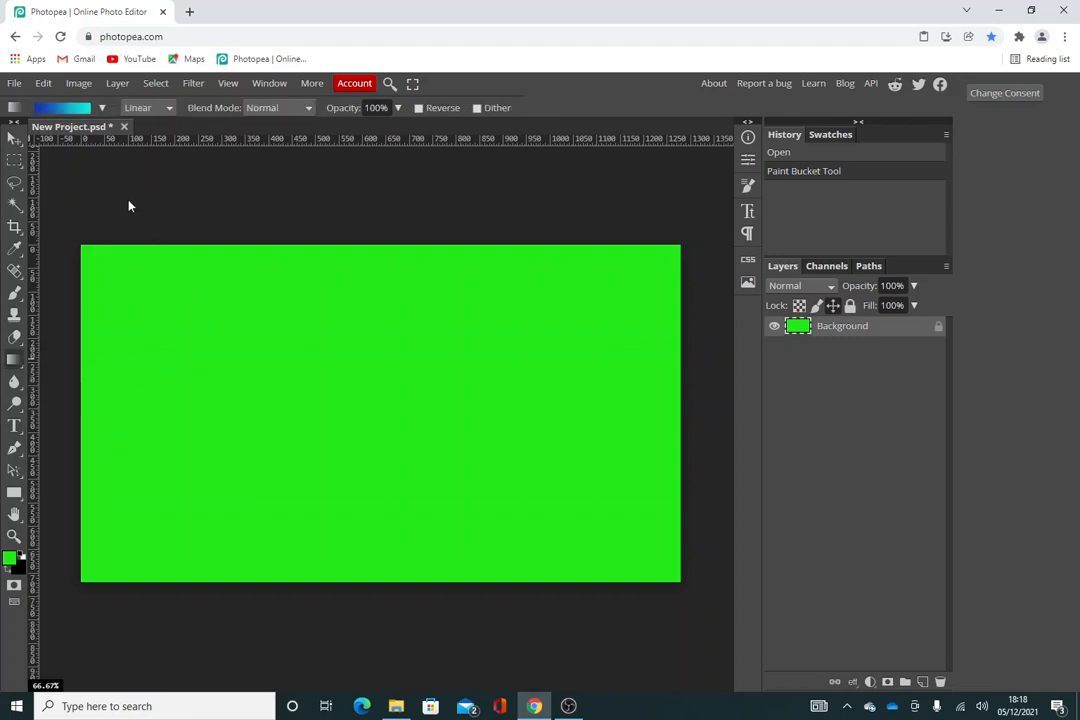
click(82, 111)
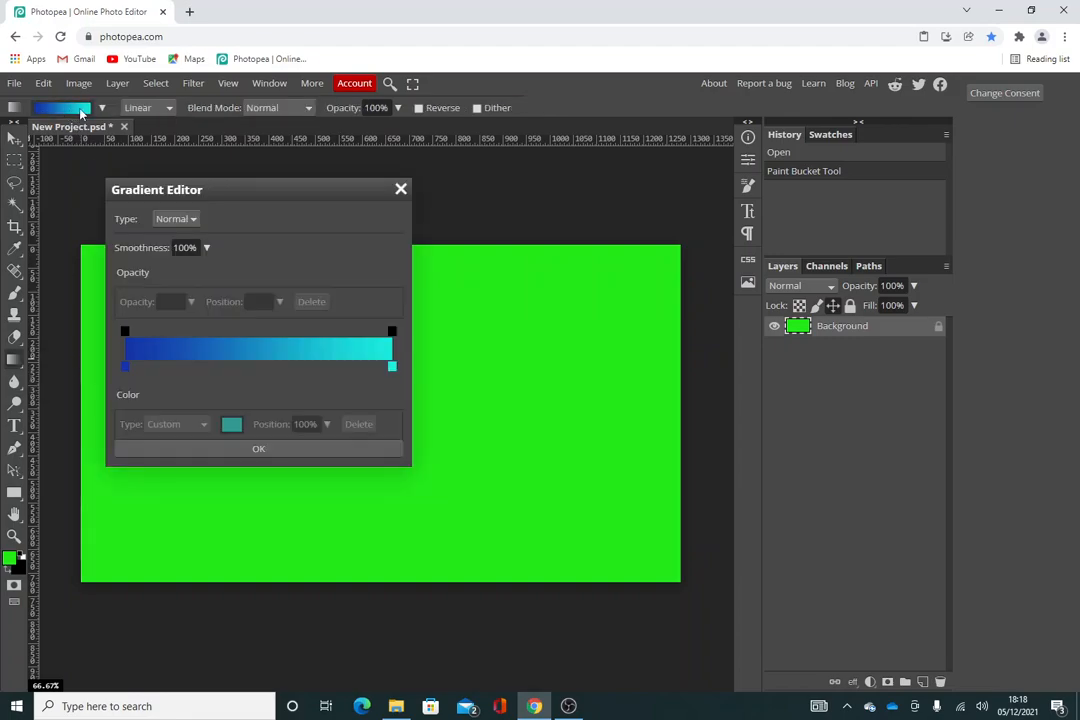
double_click(126, 369)
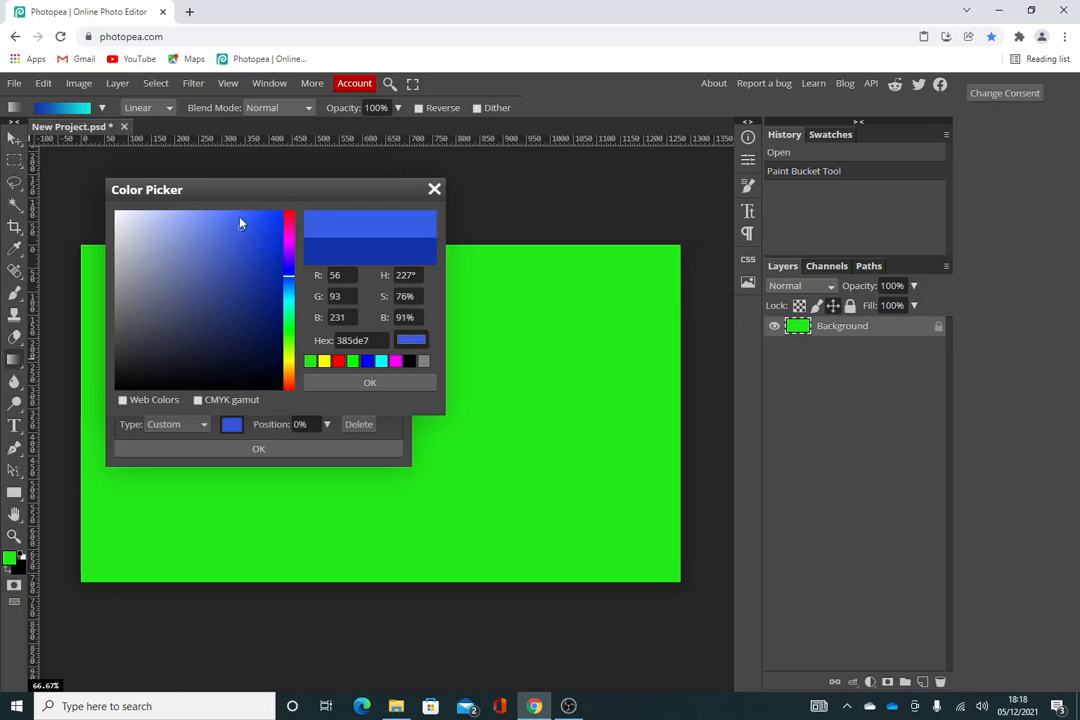
click(246, 243)
drag(247, 244, 239, 232)
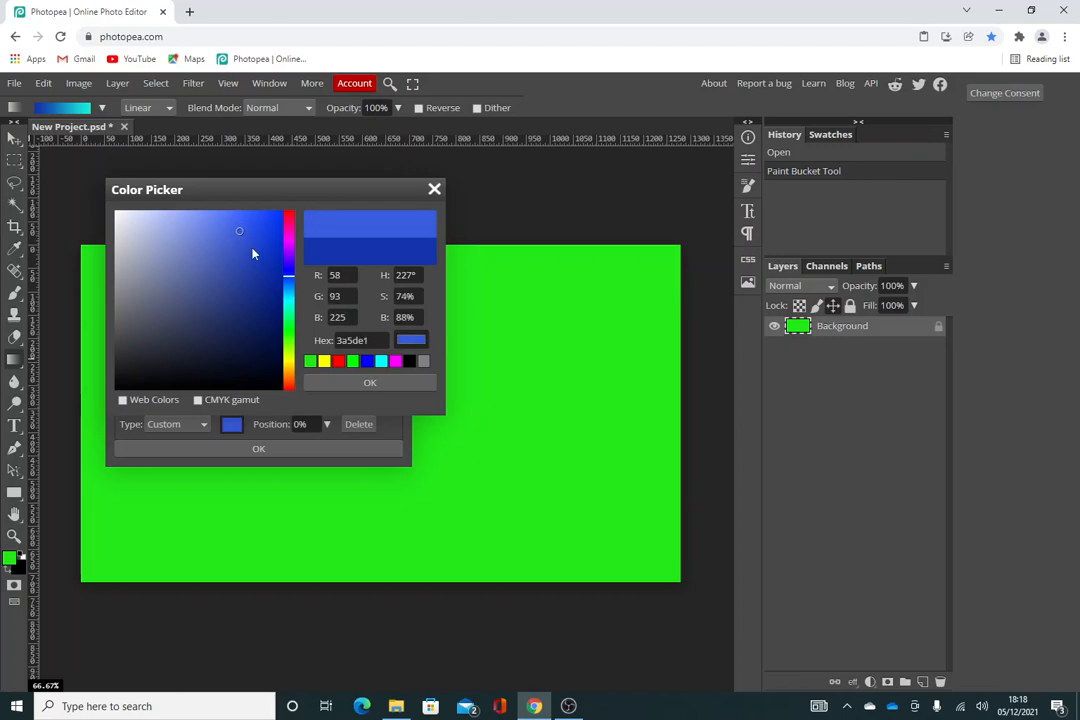
click(340, 383)
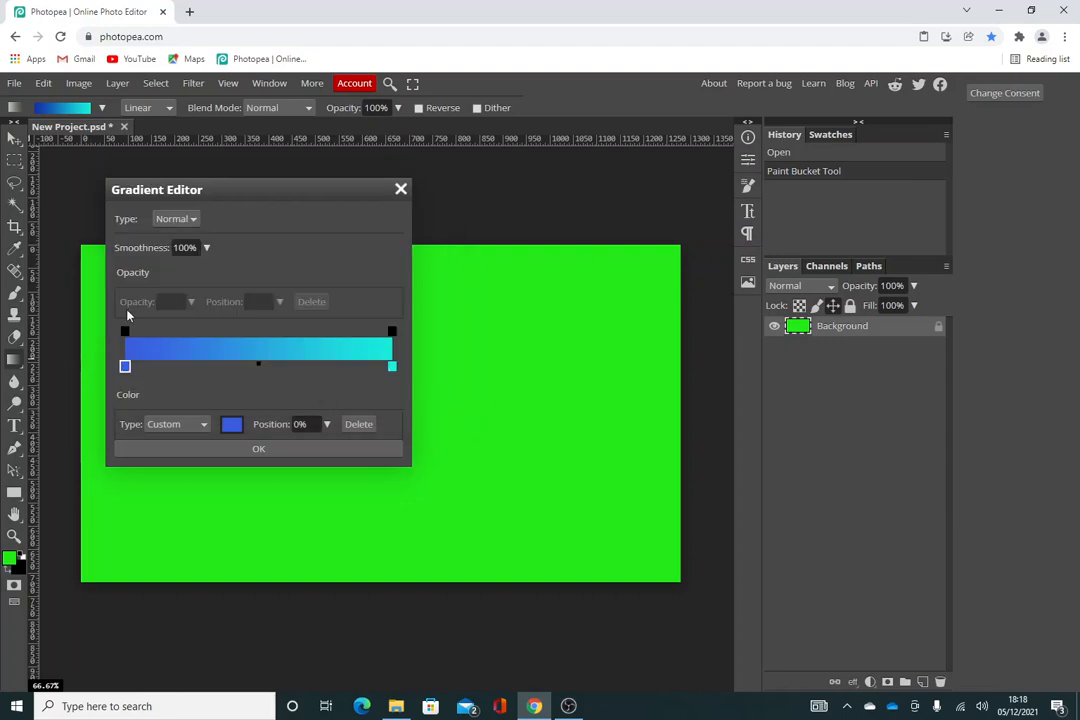
double_click(391, 366)
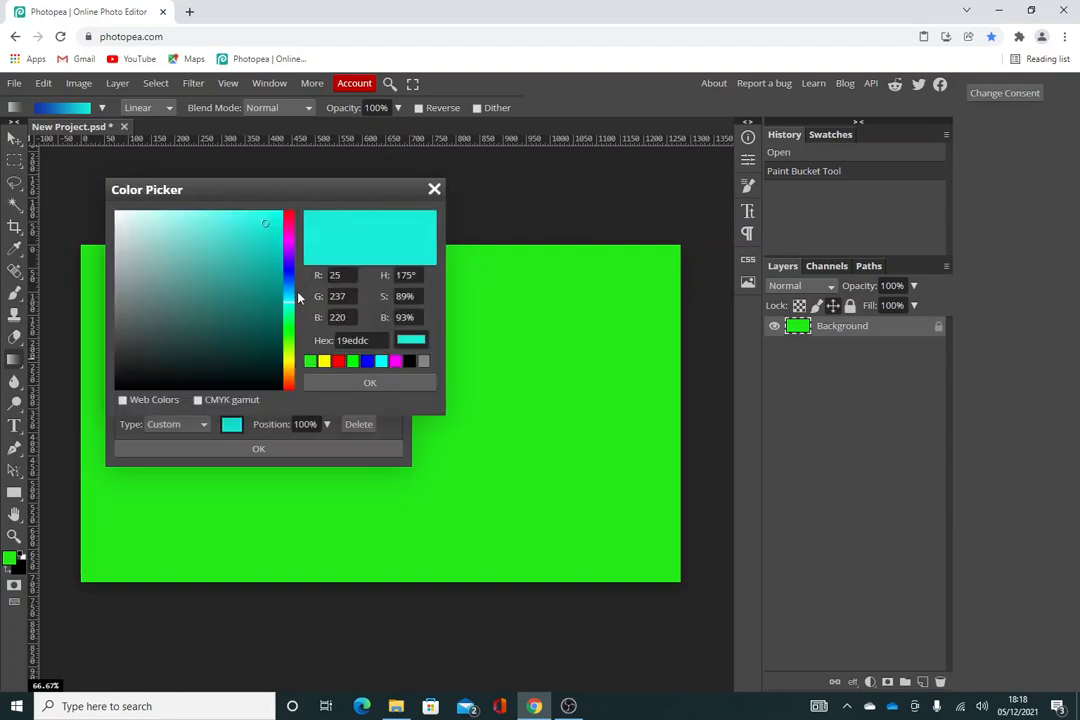
click(256, 226)
click(378, 383)
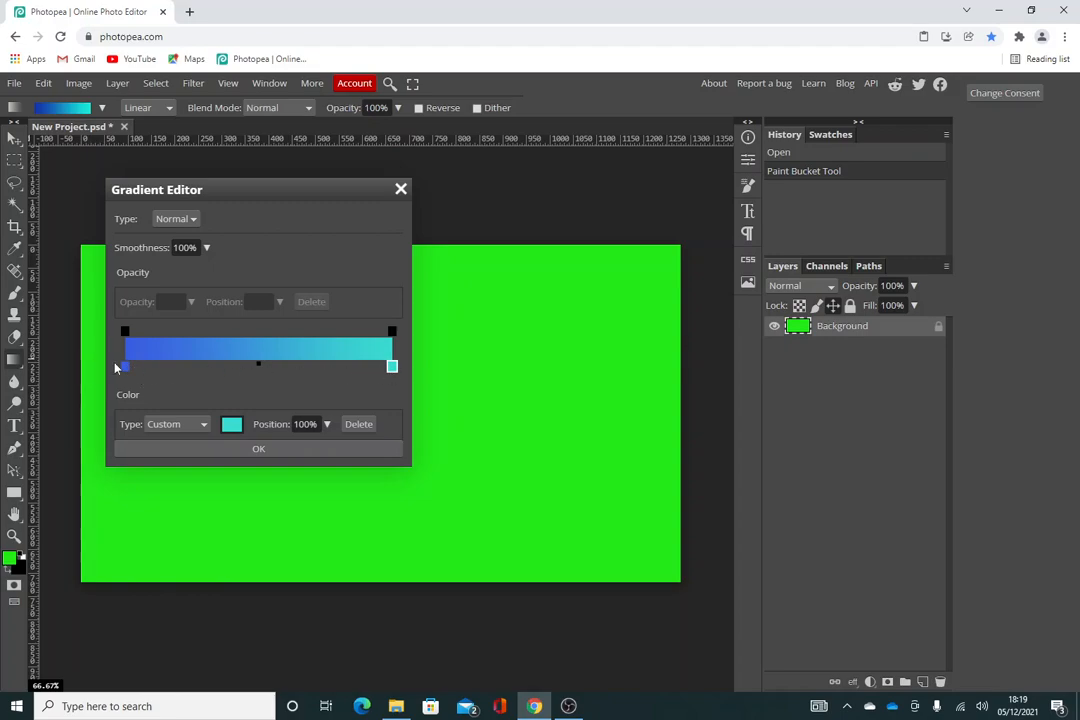
click(249, 448)
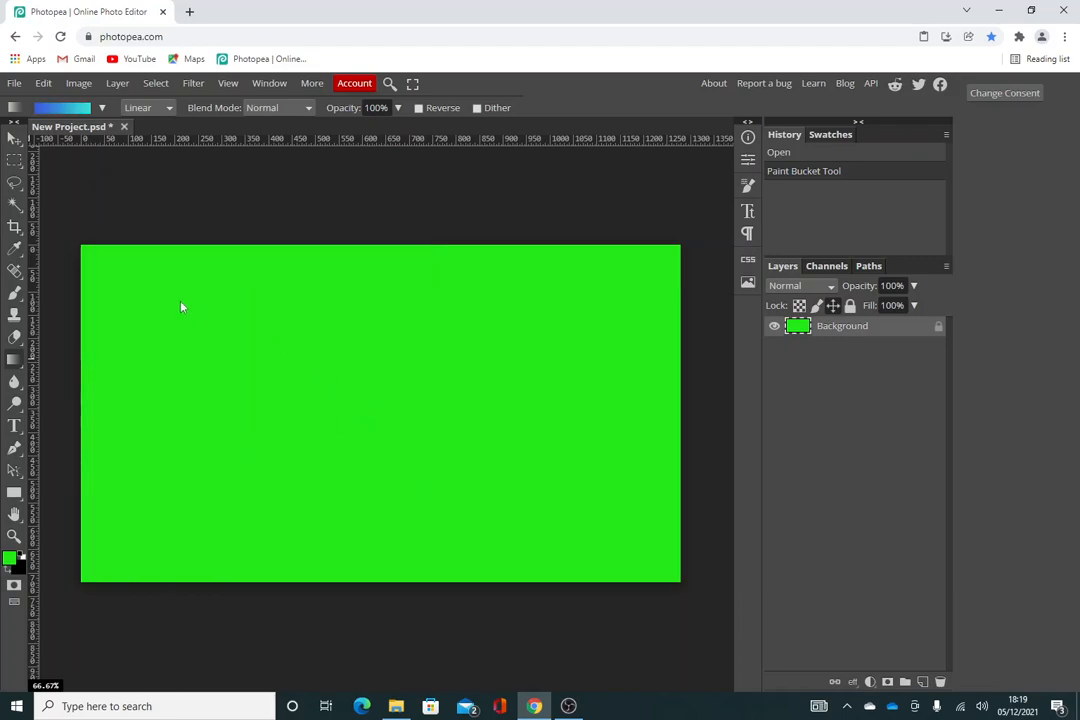
Apply the blue-to-turquoise linear gradient diagonally across the canvas several times, varying its length and starting point.
drag(199, 304, 405, 470)
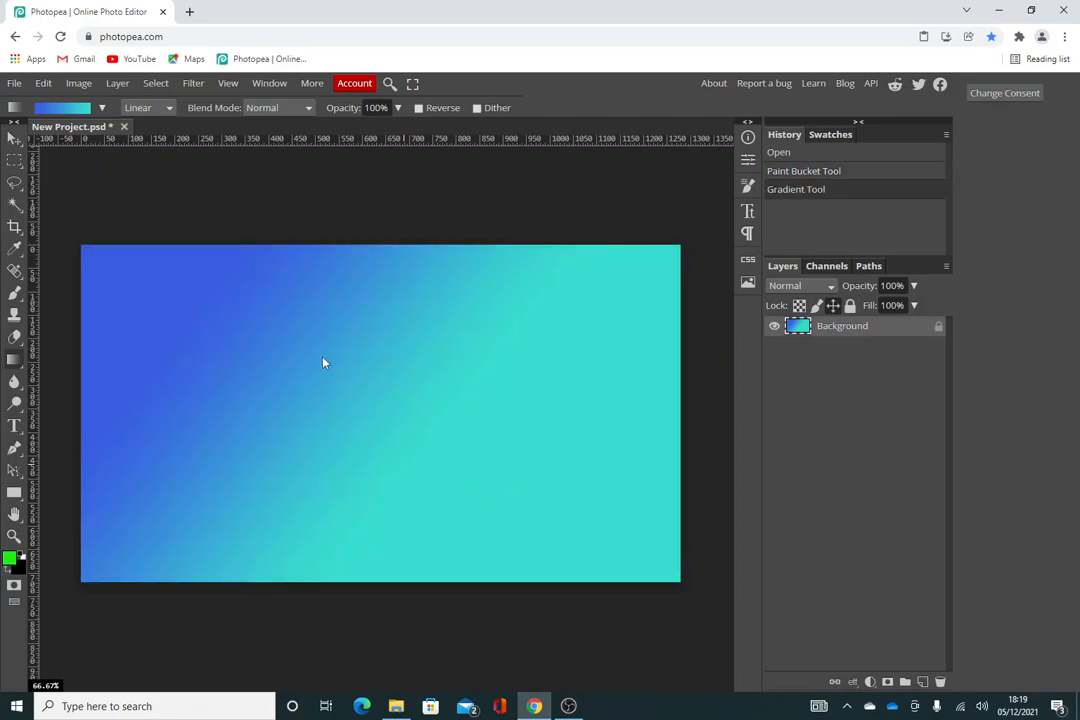
drag(339, 380, 375, 406)
drag(268, 321, 558, 529)
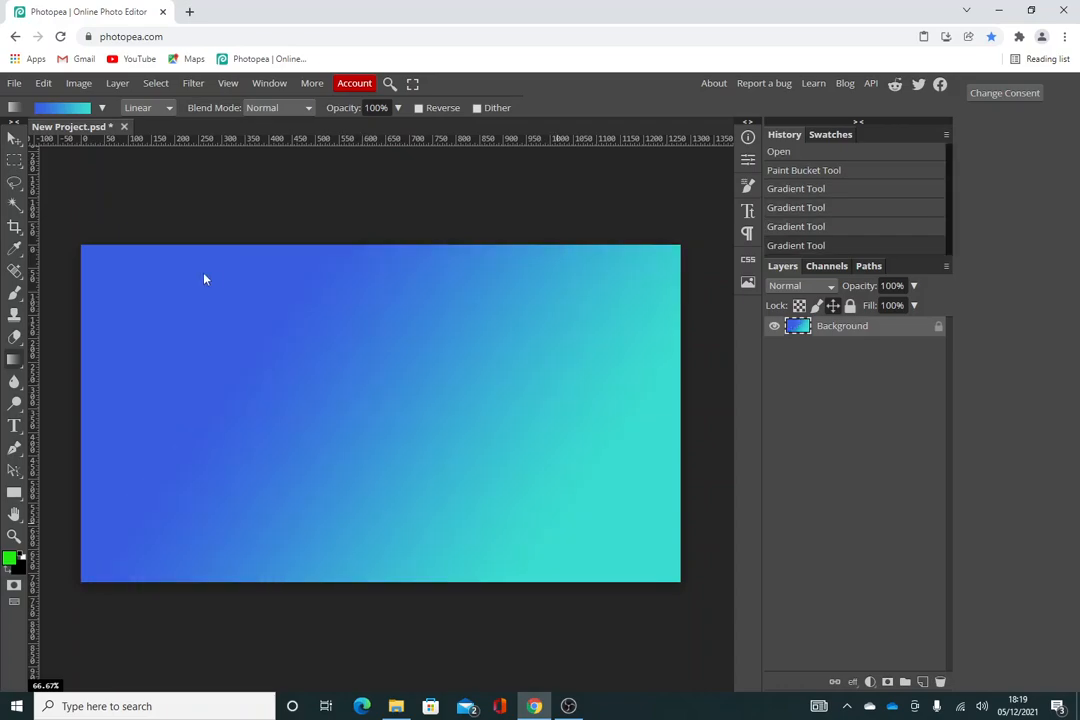
drag(421, 426, 510, 487)
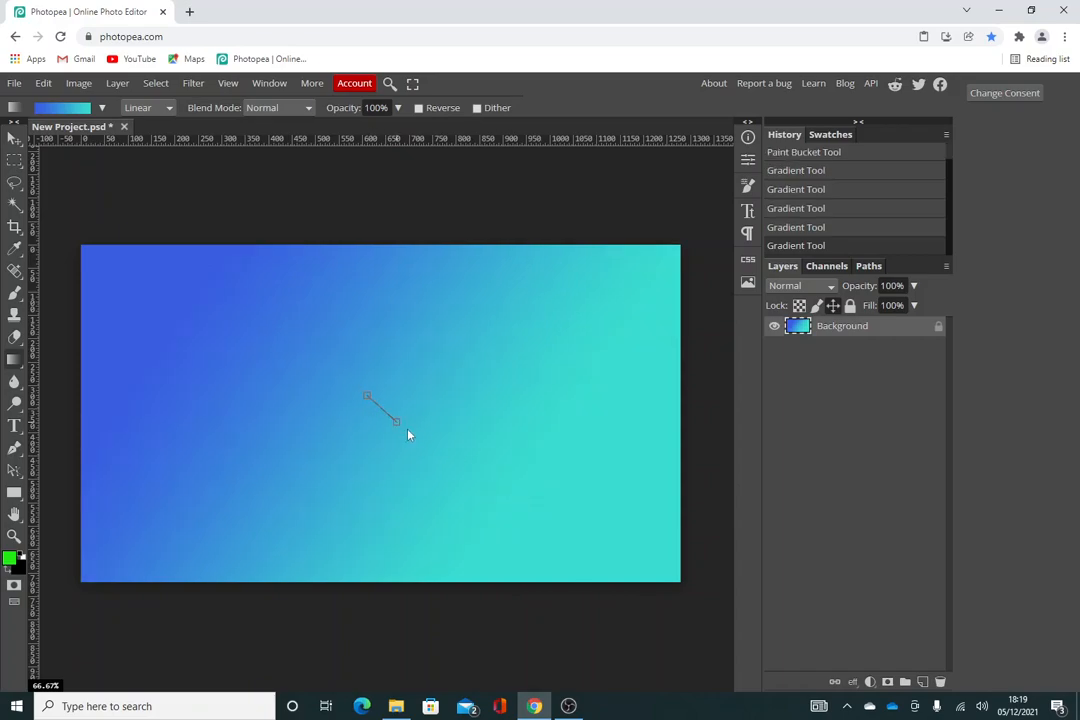
drag(405, 432, 407, 434)
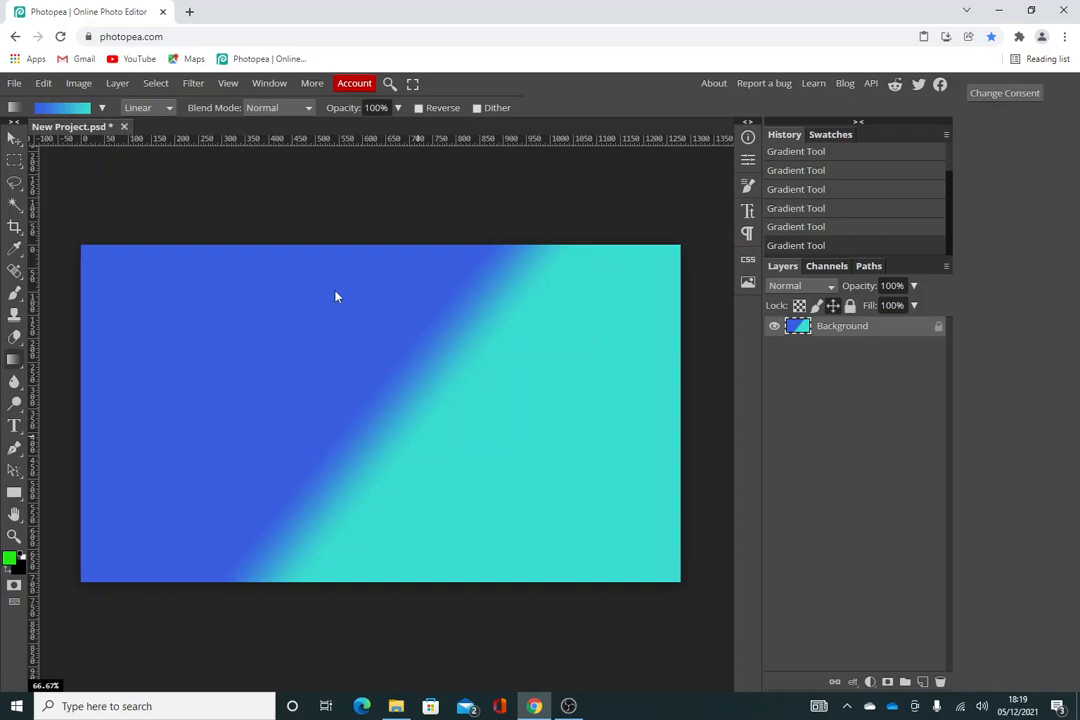
Change the gradient shape to Radial and apply it from several different centers on the canvas.
click(152, 108)
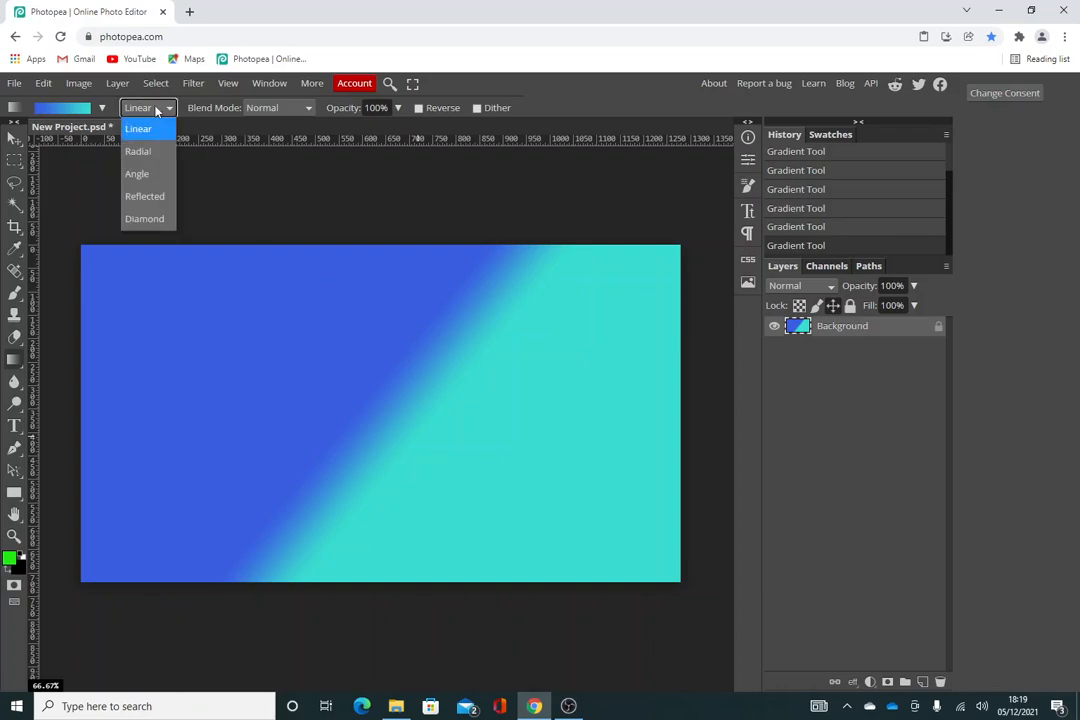
click(146, 152)
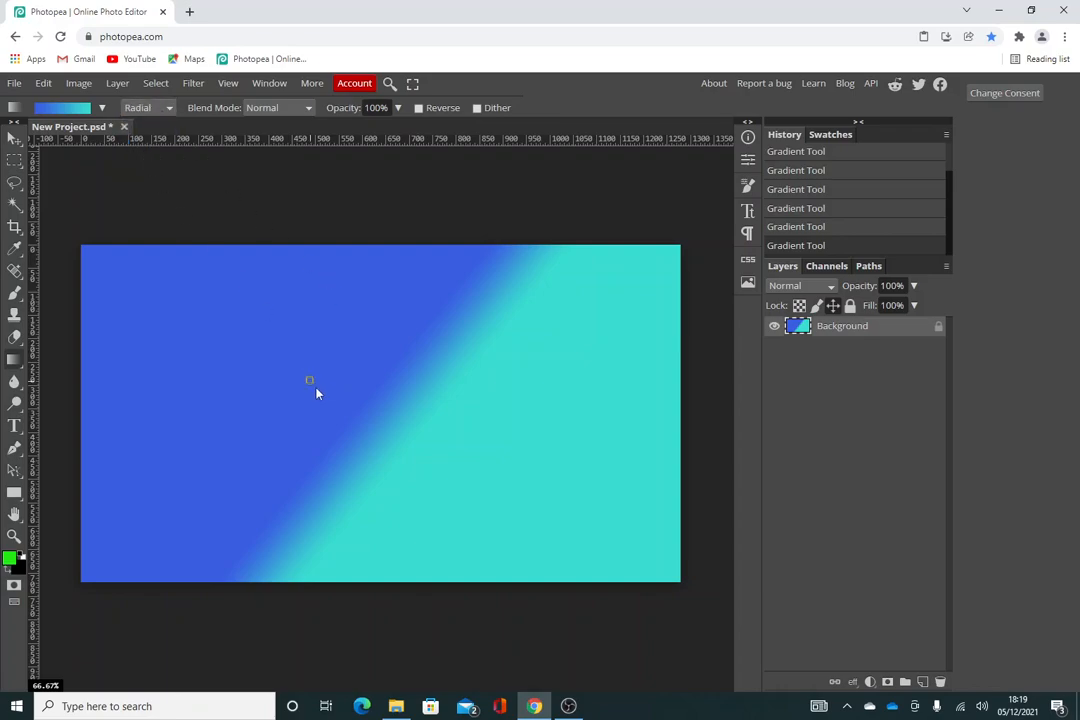
drag(393, 452, 395, 453)
drag(463, 422, 583, 460)
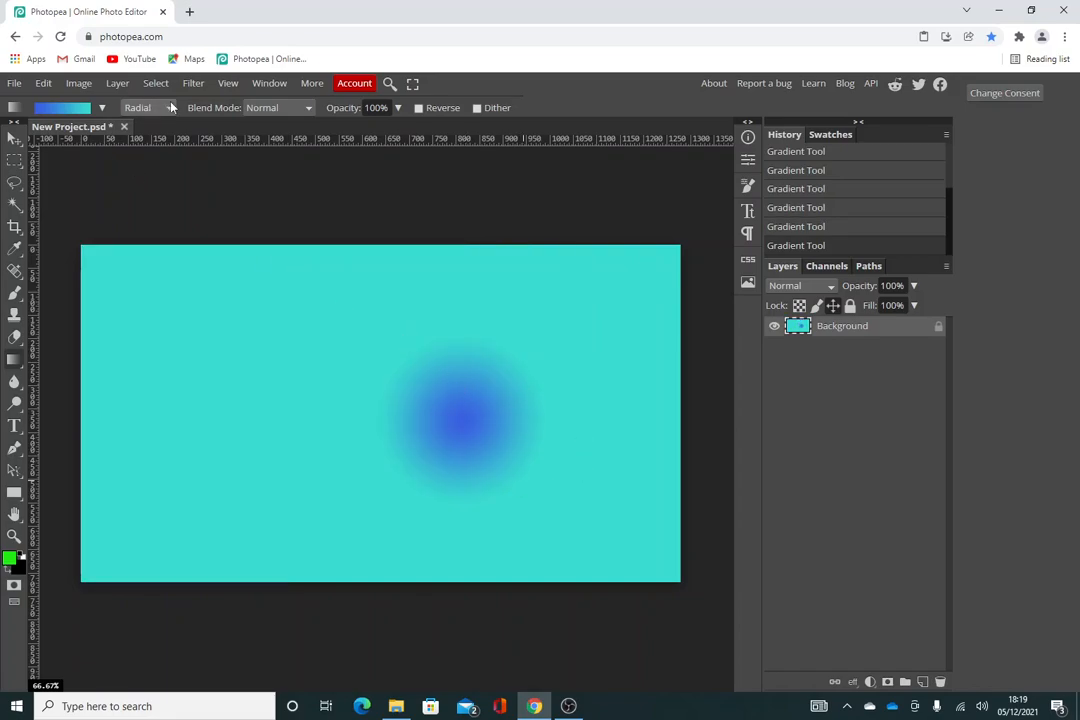
drag(311, 378, 405, 440)
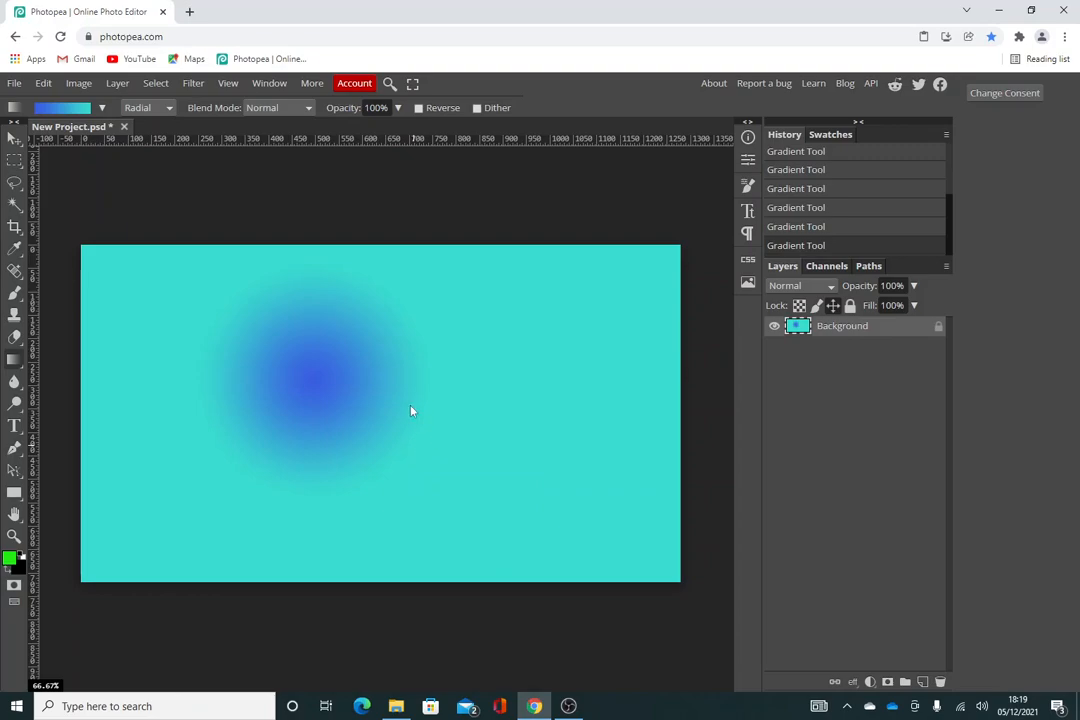
Change the gradient shape to Diamond and apply it twice, ending with a center in the upper middle of the canvas.
click(150, 107)
click(148, 219)
drag(273, 364, 385, 440)
drag(400, 361, 530, 477)
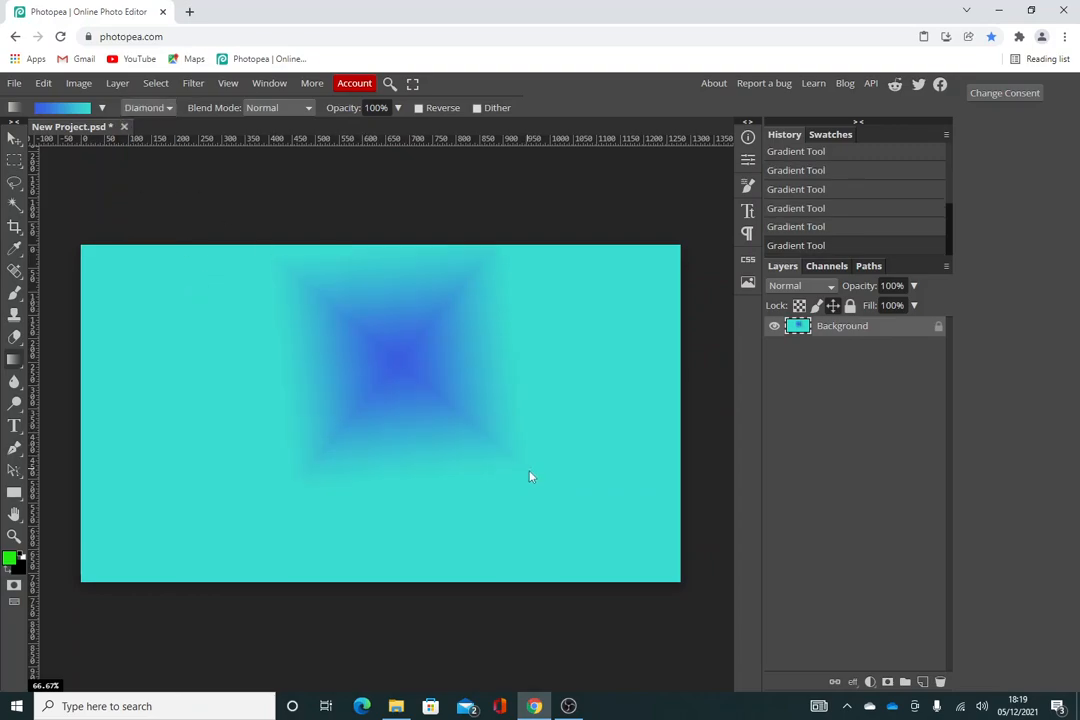
Choose the rainbow gradient preset that starts and ends in red and apply it as diamonds of different sizes.
click(104, 109)
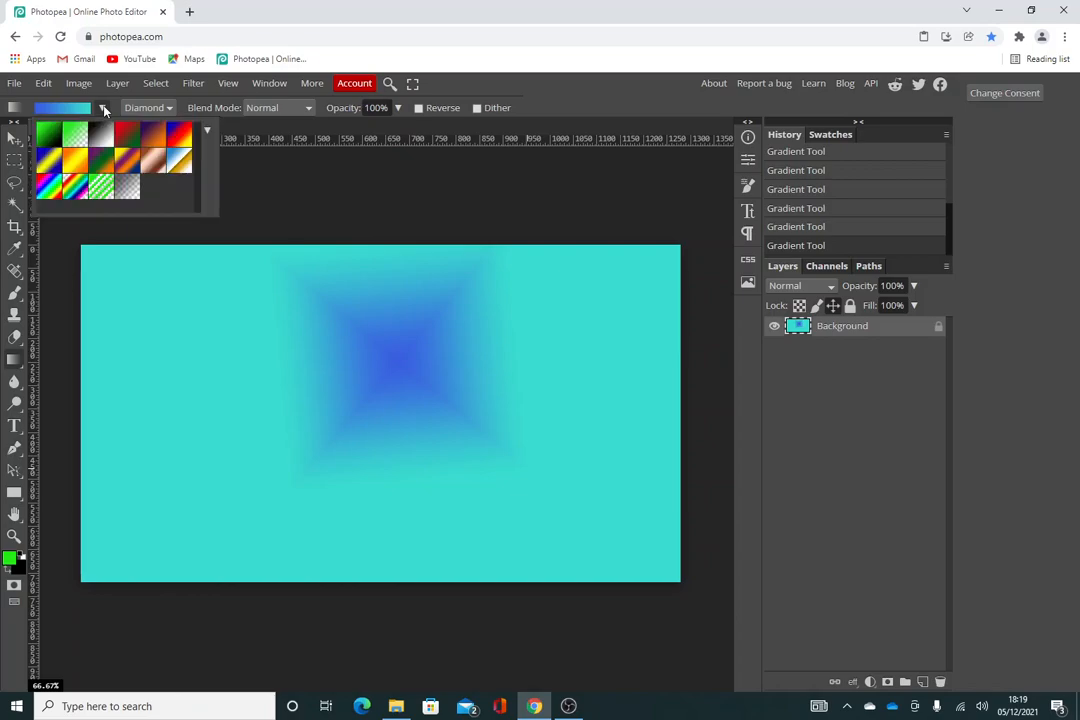
click(55, 196)
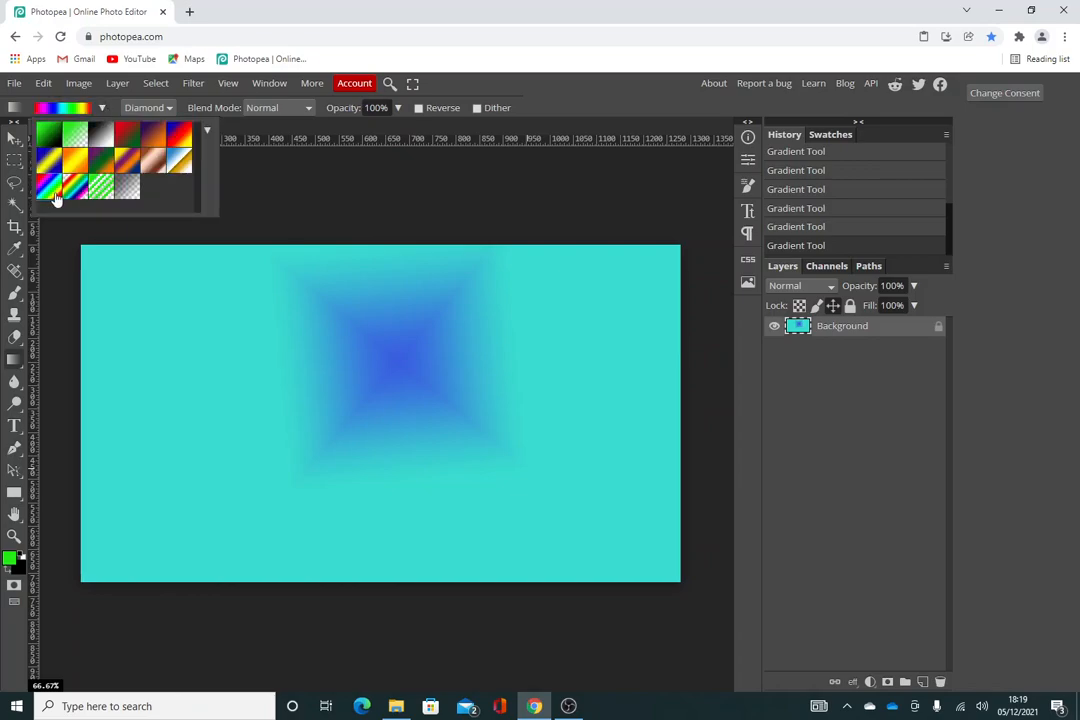
mouse_move(222, 306)
mouse_down()
mouse_move(313, 404)
mouse_move(456, 501)
mouse_up()
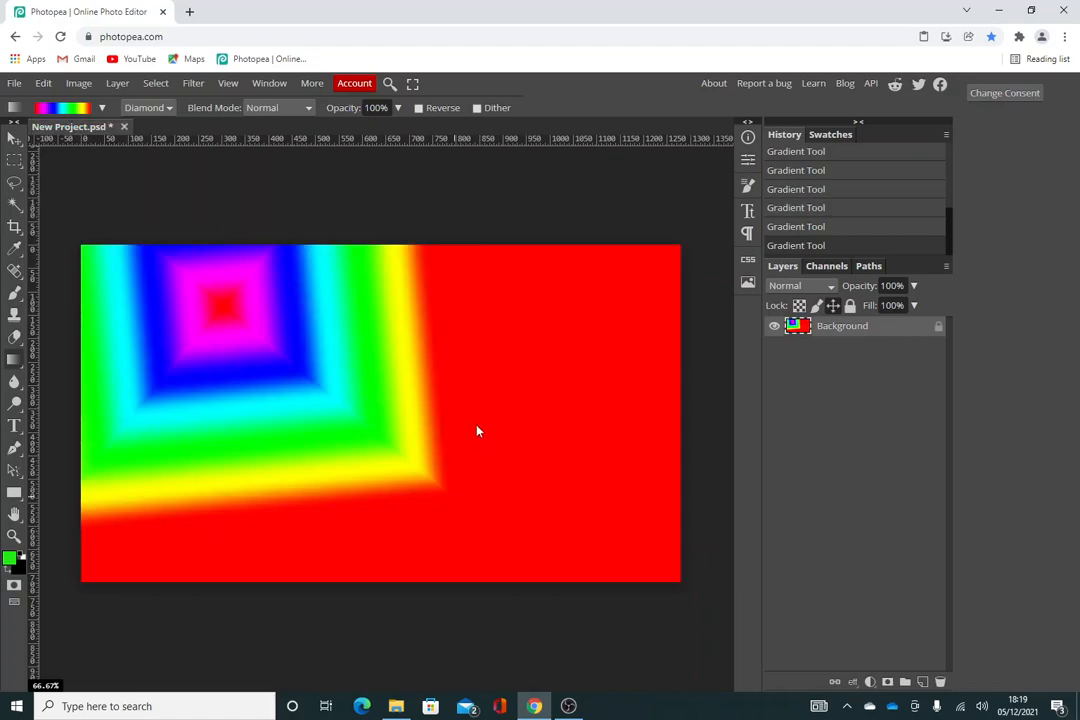
drag(503, 438, 514, 451)
mouse_move(263, 345)
mouse_down()
mouse_move(480, 436)
mouse_move(484, 455)
mouse_up()
Switch the rainbow gradient to Linear and apply it diagonally, finishing with a wide band through the middle of the canvas.
click(145, 107)
click(155, 126)
drag(218, 356, 501, 523)
drag(366, 398, 393, 429)
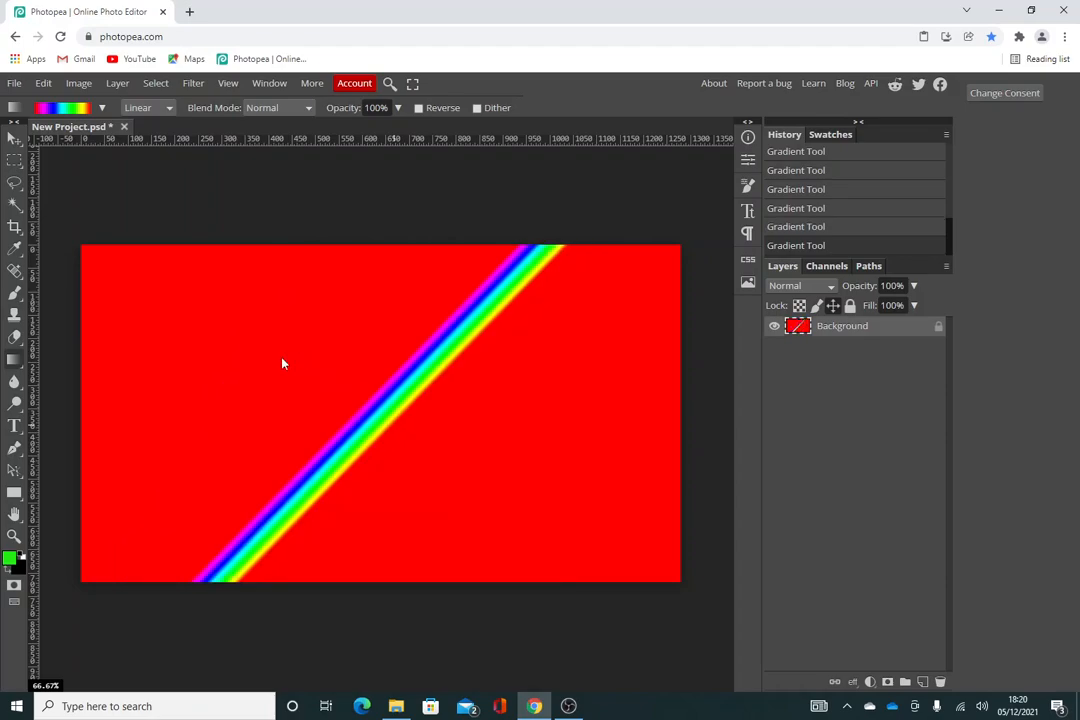
drag(279, 360, 436, 476)
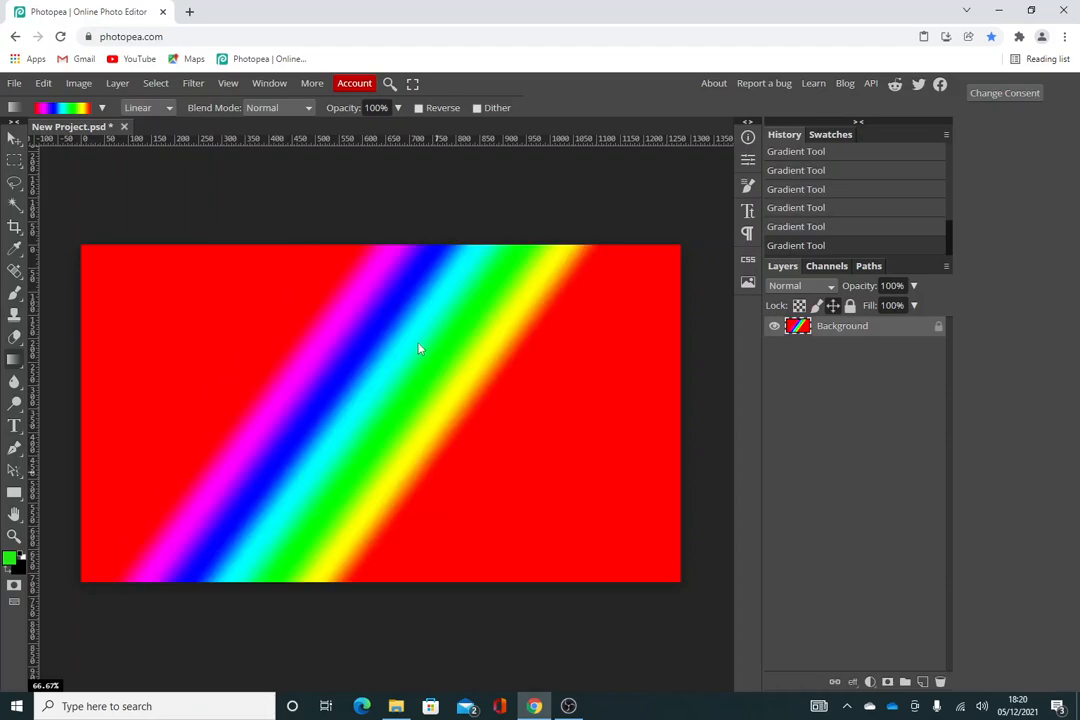
Select a large rectangular area in the middle of the canvas and choose the green-to-black gradient preset for the Gradient tool.
click(13, 163)
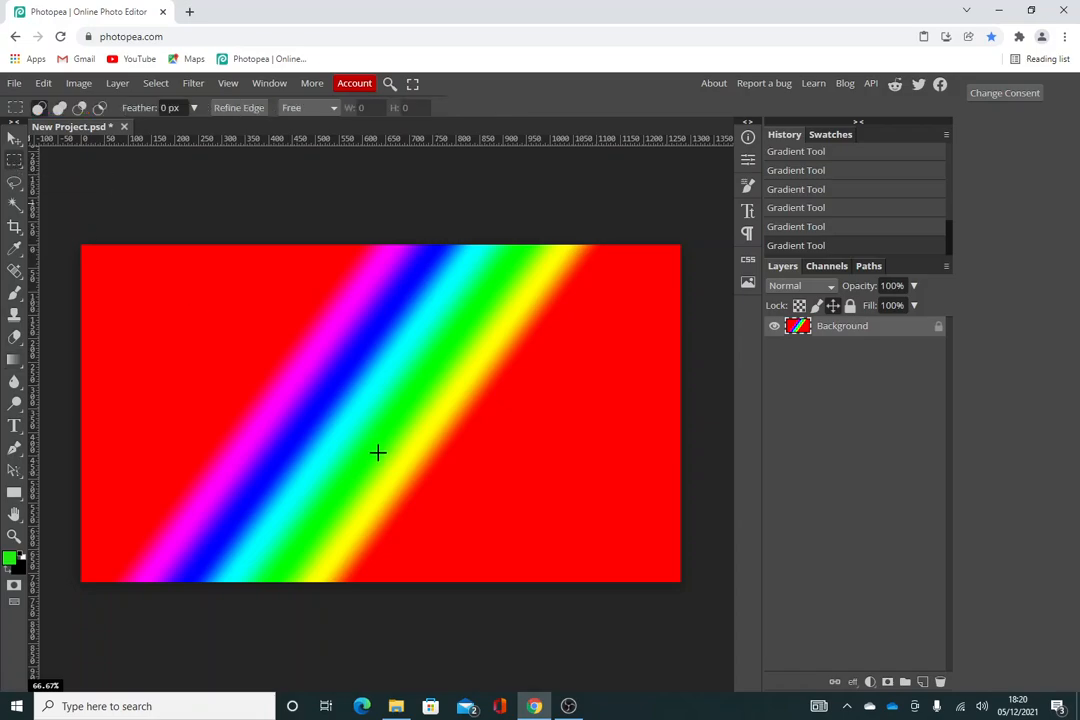
drag(186, 311, 571, 515)
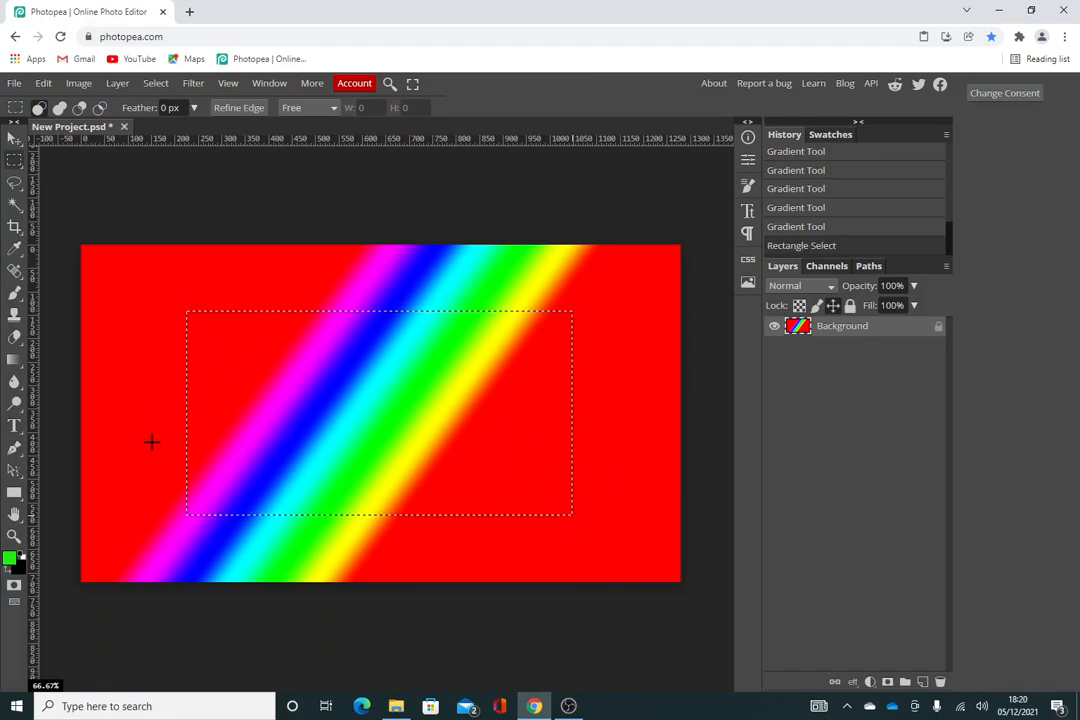
click(13, 362)
click(102, 108)
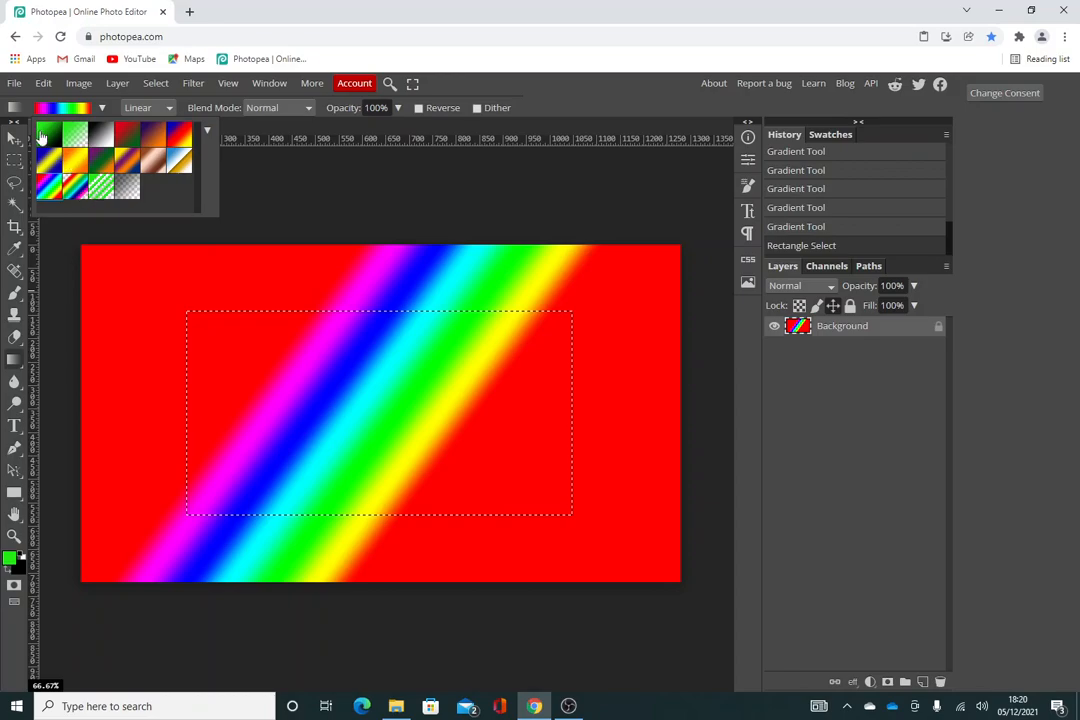
click(41, 137)
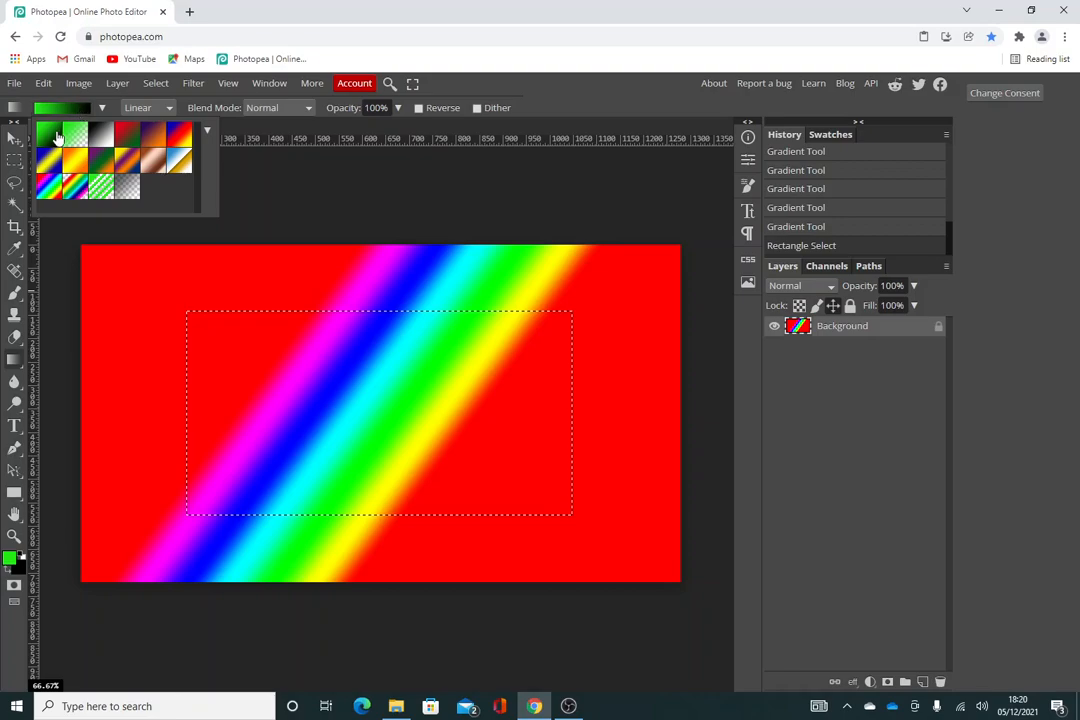
Edit the green-to-black gradient and set its starting color stop to blue 1a3ceb.
click(68, 107)
click(125, 367)
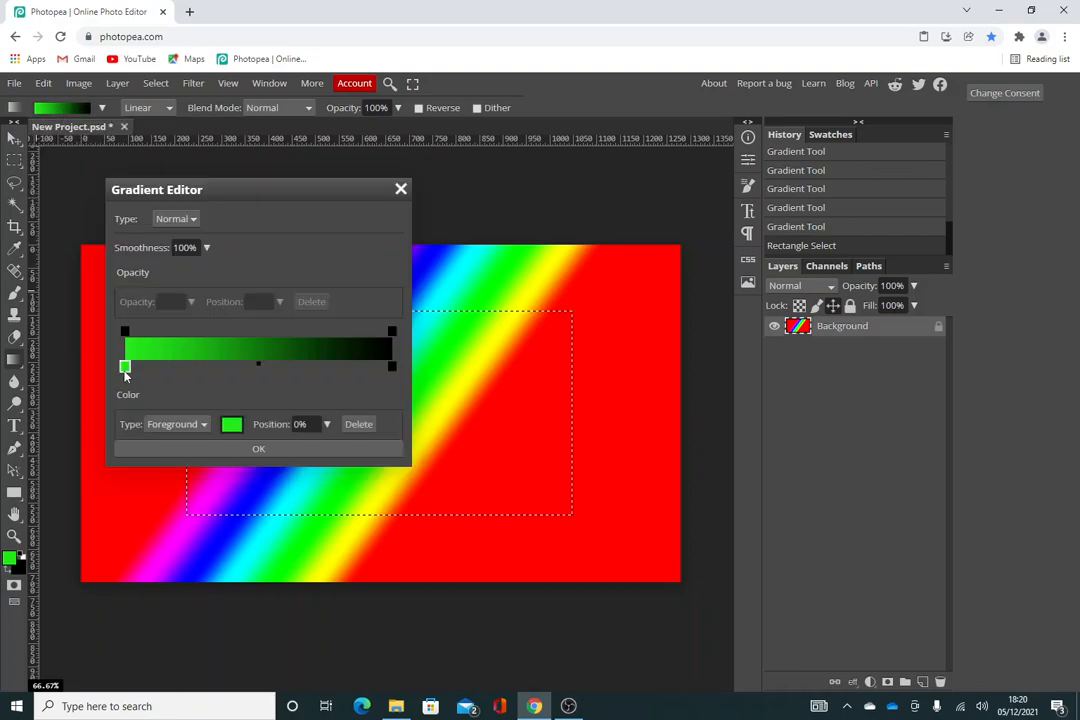
double_click(125, 367)
click(288, 274)
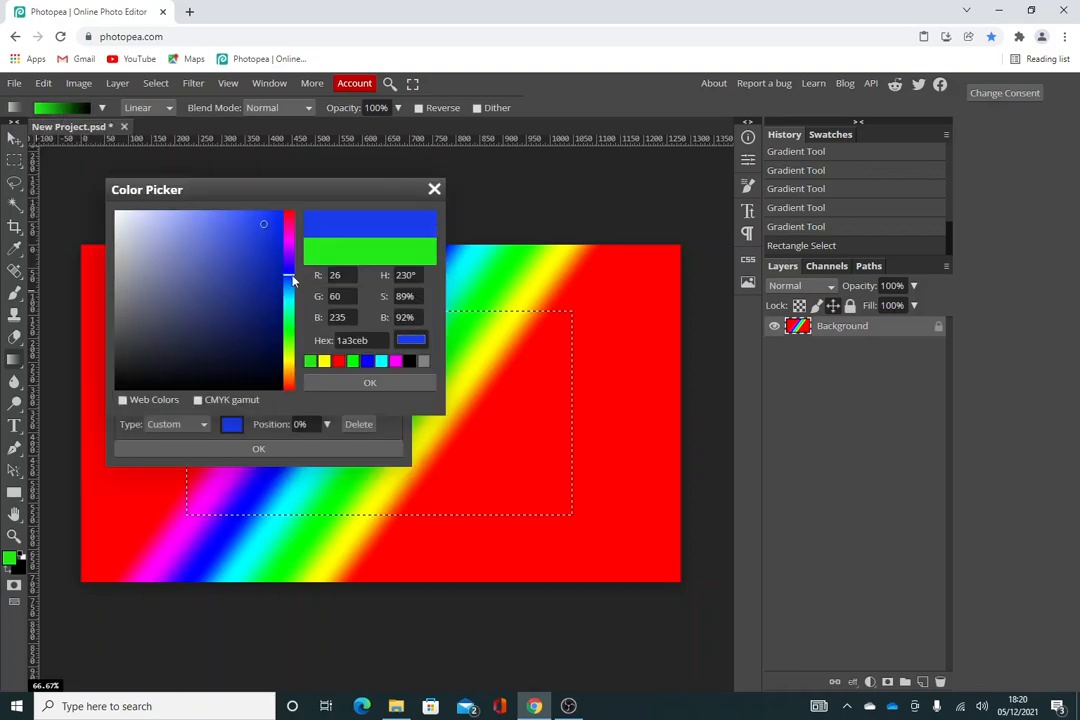
click(366, 387)
Try to recolor the gradient's black end stop by choosing only a light blue hue and a turquoise hue.
double_click(395, 370)
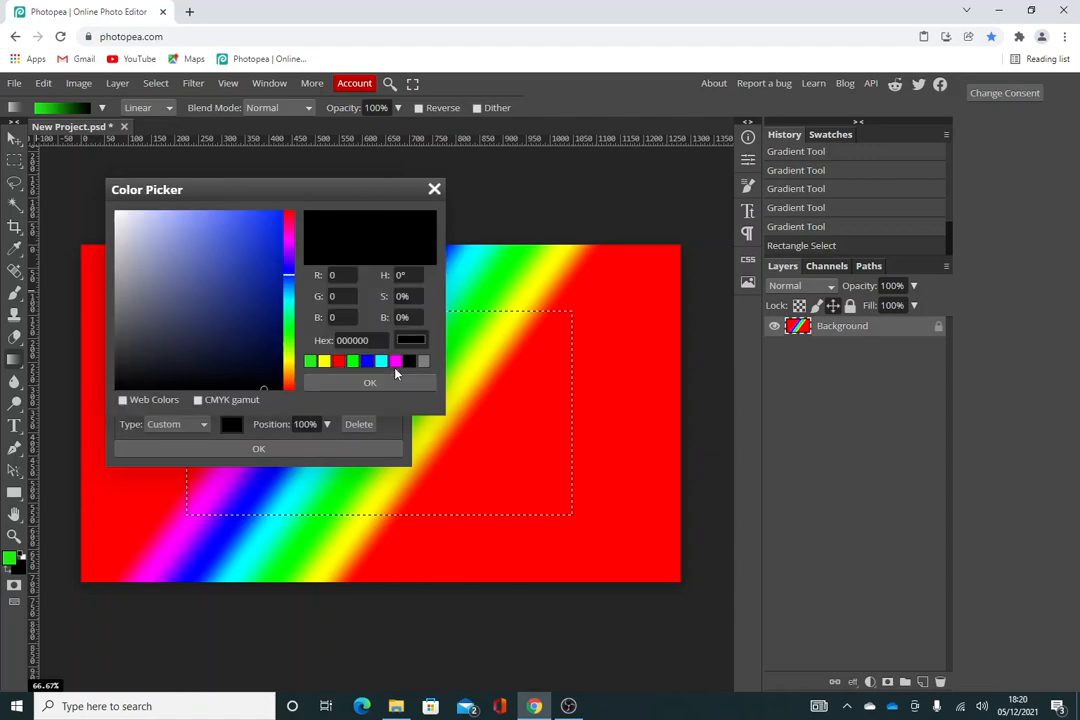
click(288, 294)
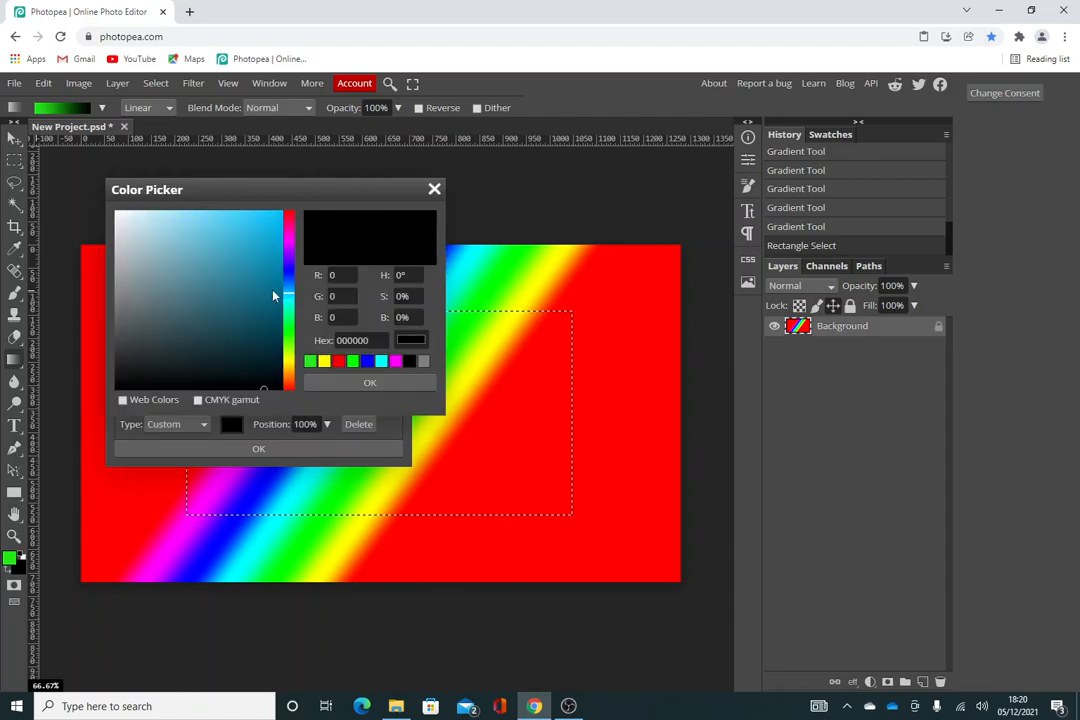
click(349, 386)
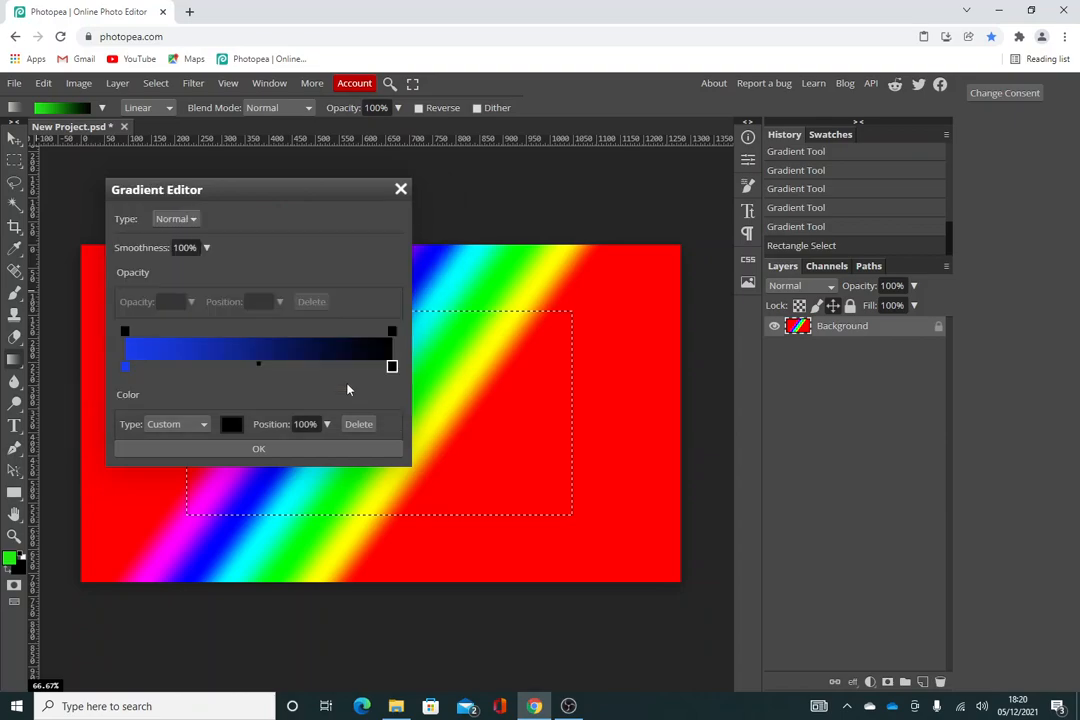
double_click(391, 367)
click(289, 304)
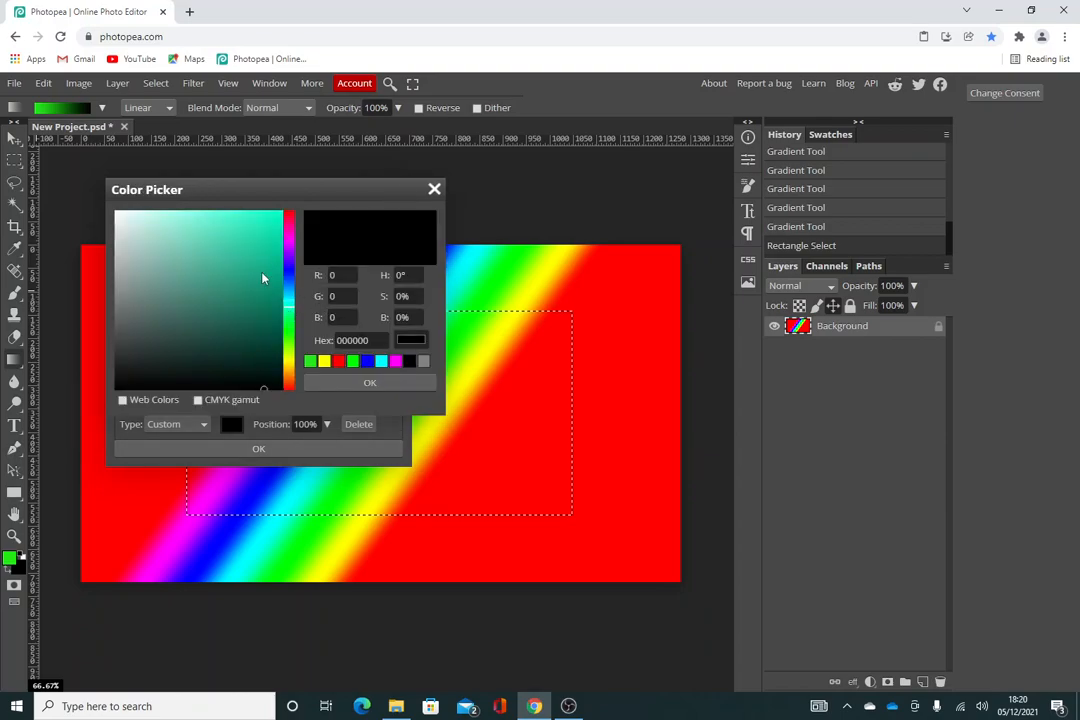
click(352, 384)
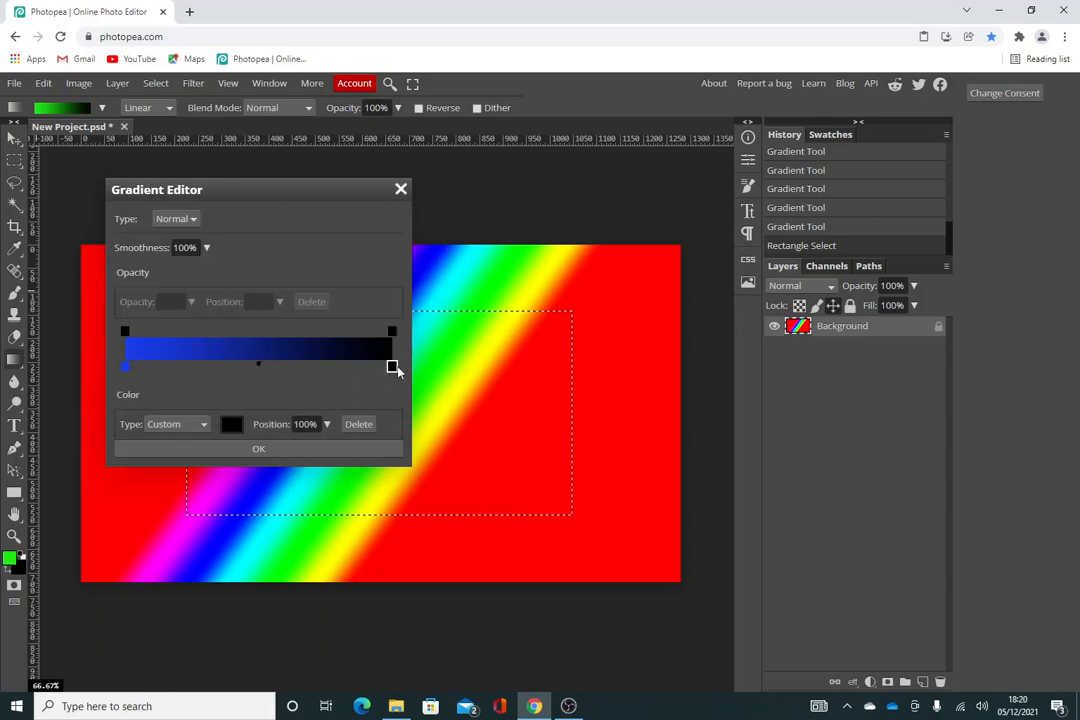
Set the gradient's end color stop to a medium bluish green and accept the edited gradient.
double_click(392, 367)
click(289, 314)
mouse_move(263, 396)
mouse_down()
mouse_move(270, 277)
mouse_move(255, 248)
mouse_move(253, 272)
mouse_up()
click(360, 382)
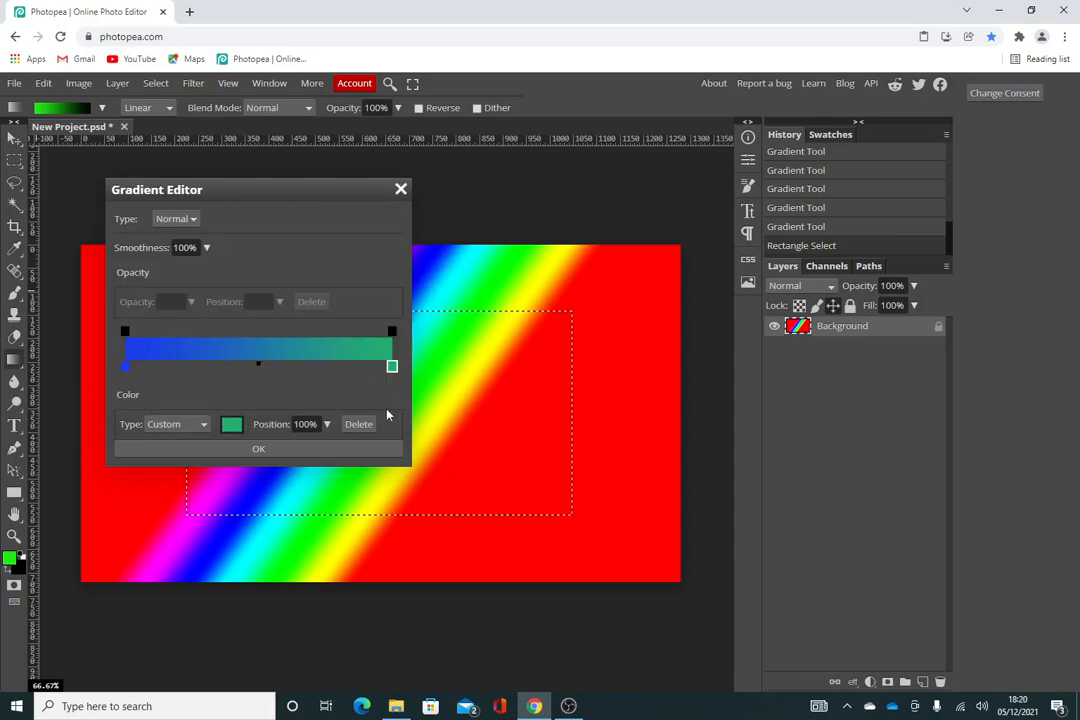
click(261, 449)
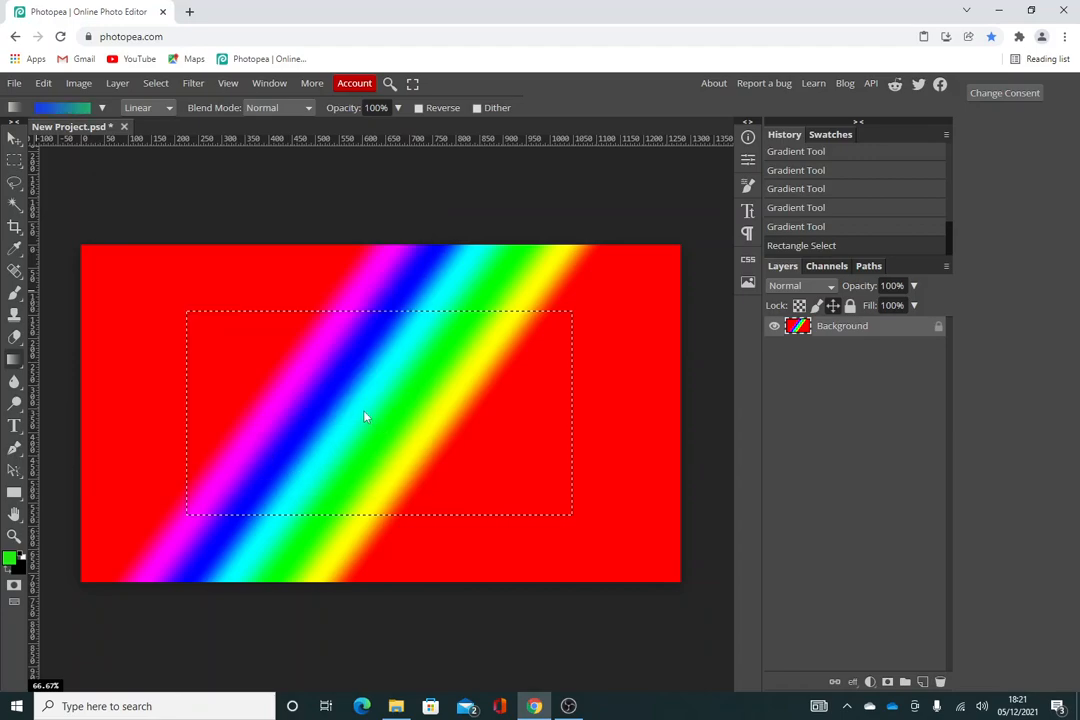
Apply the blue-to-green linear gradient diagonally inside the rectangular selection several times, finishing with a short transition through its middle.
drag(281, 373, 441, 463)
drag(383, 410, 393, 431)
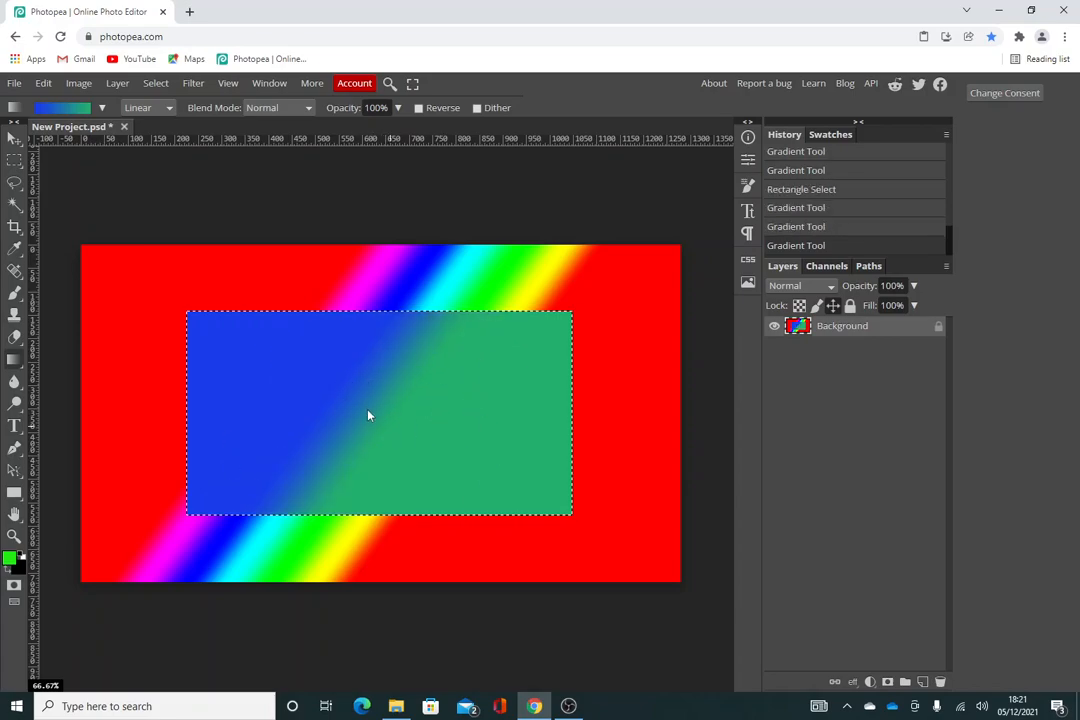
drag(341, 379, 418, 442)
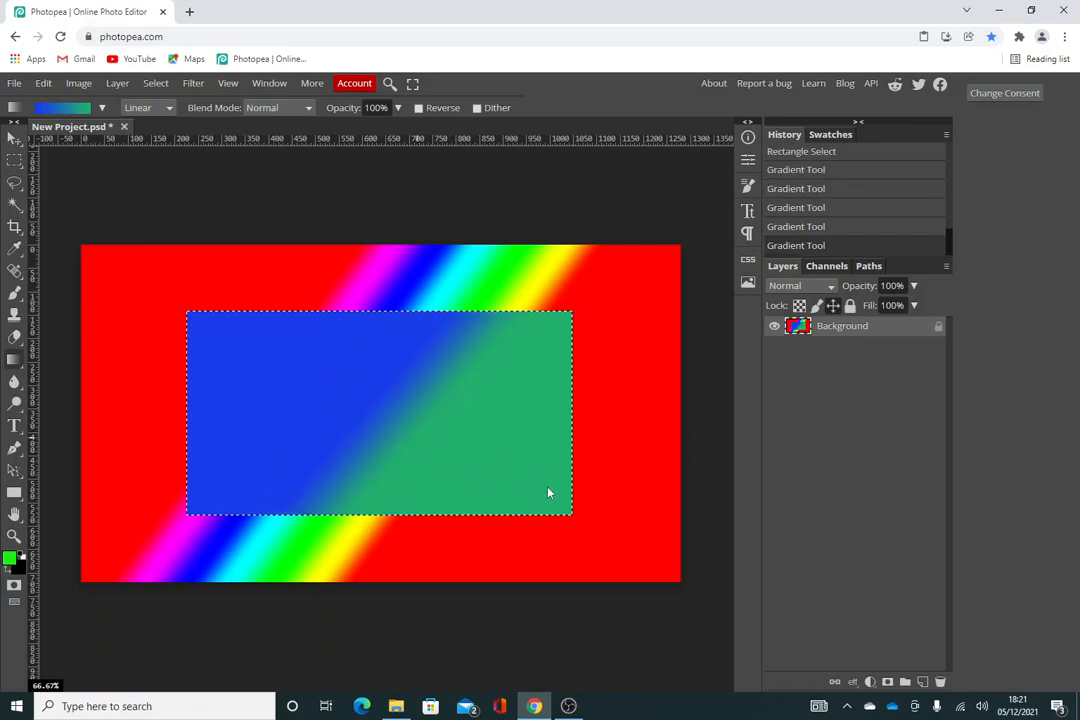